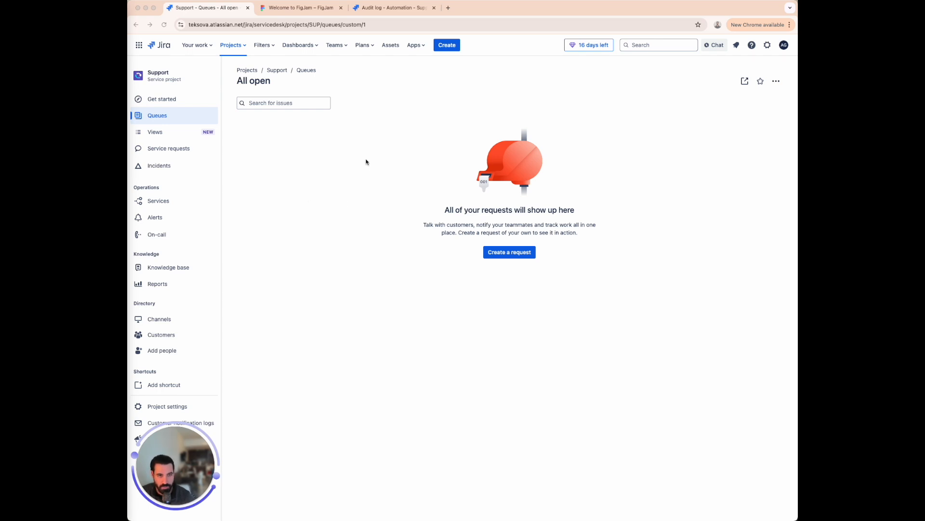
# Step: Open the Assets overview listing the IT Asset Management, People and Services schemas
pyautogui.click(391, 46)
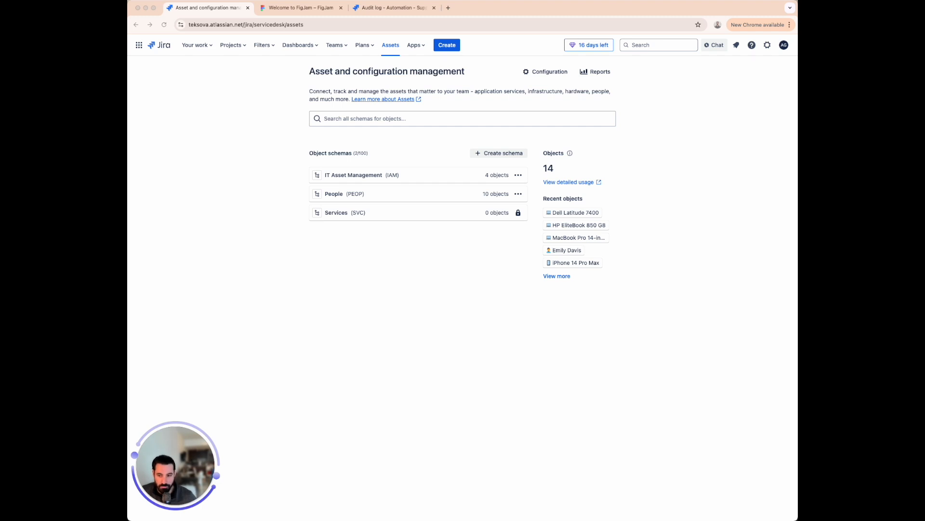
pyautogui.click(270, 218)
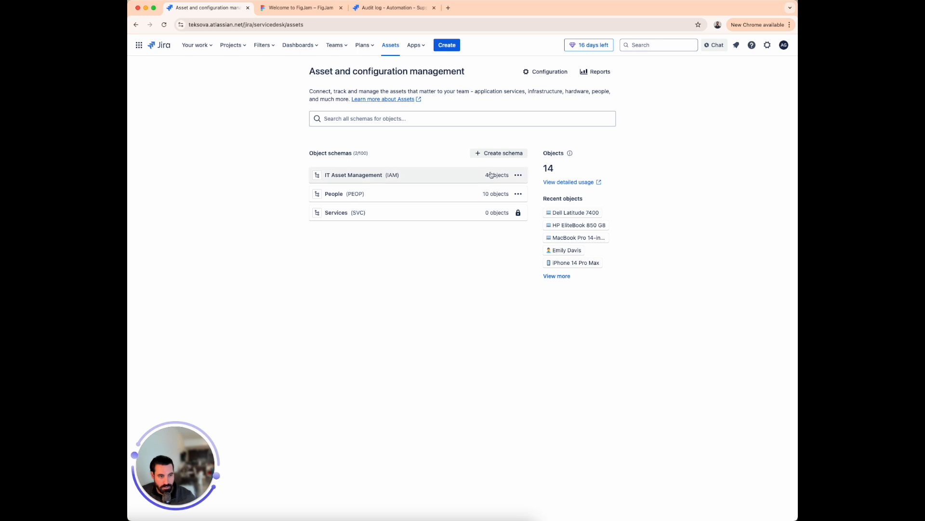
# Step: Create blank schema 'Hardware Assets' (key HA), described as tracking company Laptops, Tablets, and Monitors
pyautogui.click(495, 154)
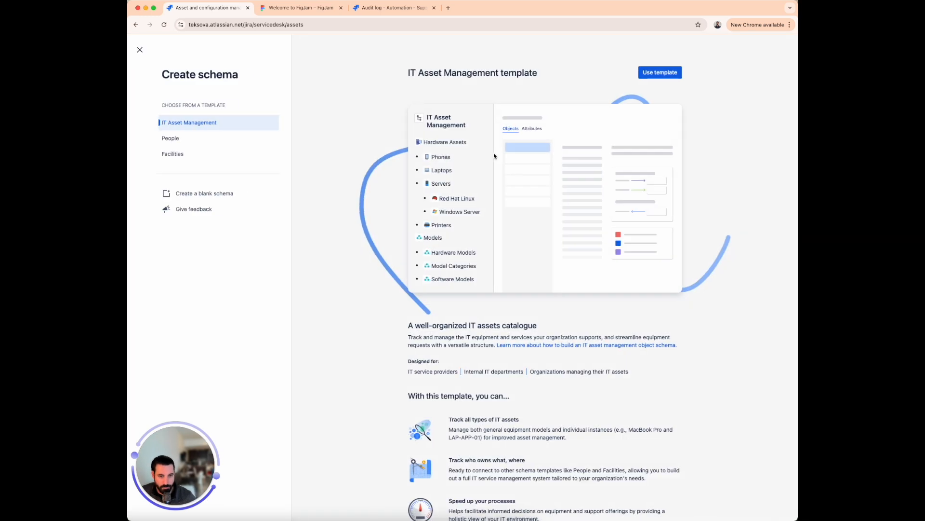
pyautogui.click(197, 198)
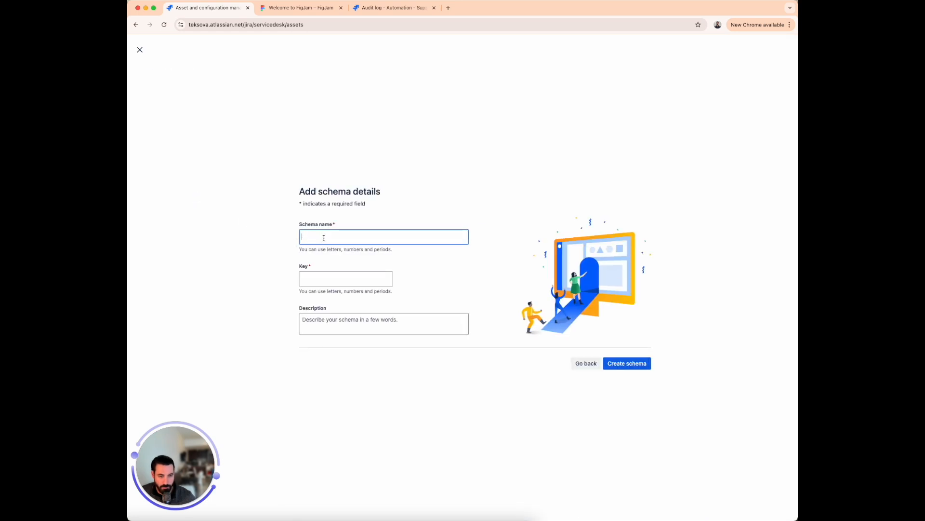
pyautogui.write('Hard')
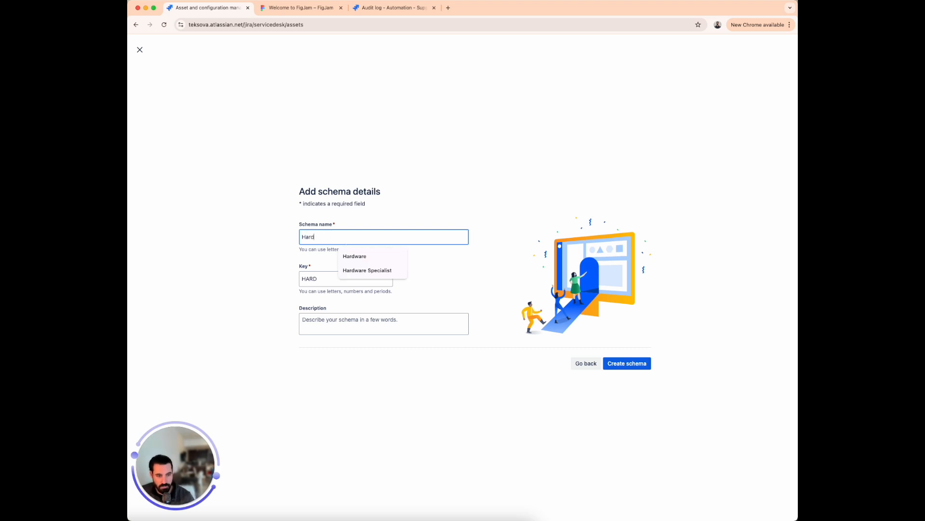
pyautogui.press('Down')
pyautogui.press('Tab')
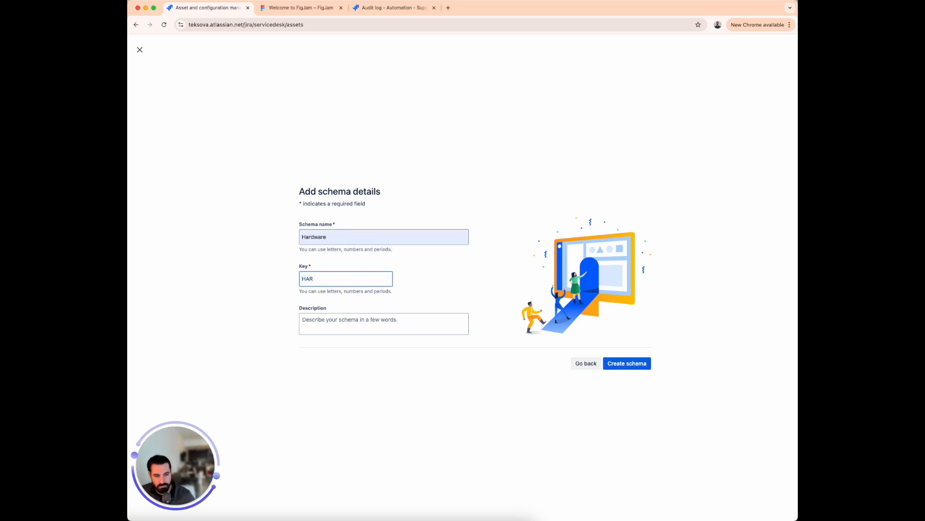
pyautogui.click(398, 236)
pyautogui.write('Assets')
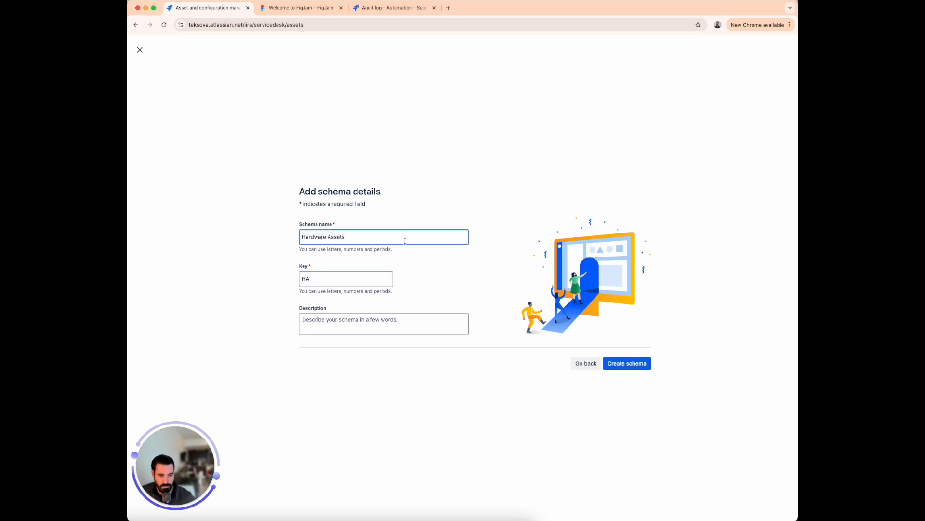
pyautogui.click(430, 327)
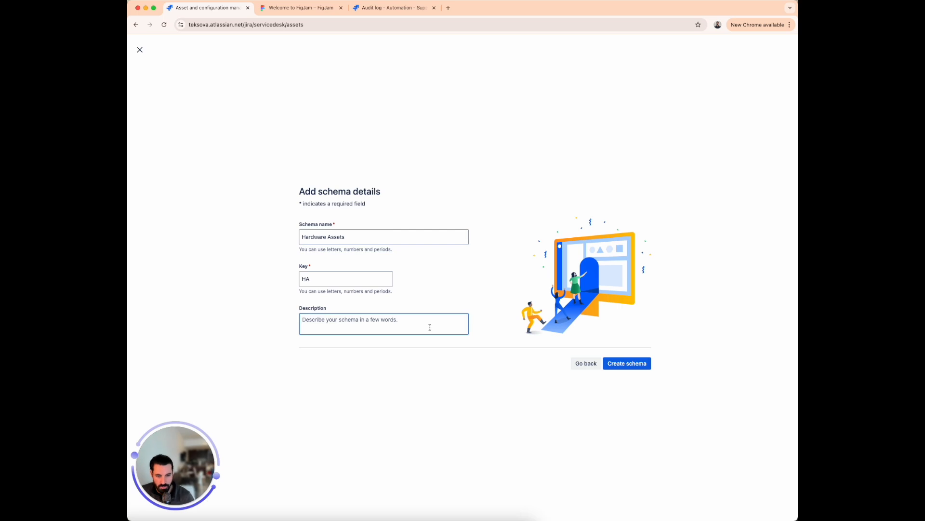
pyautogui.write('Th')
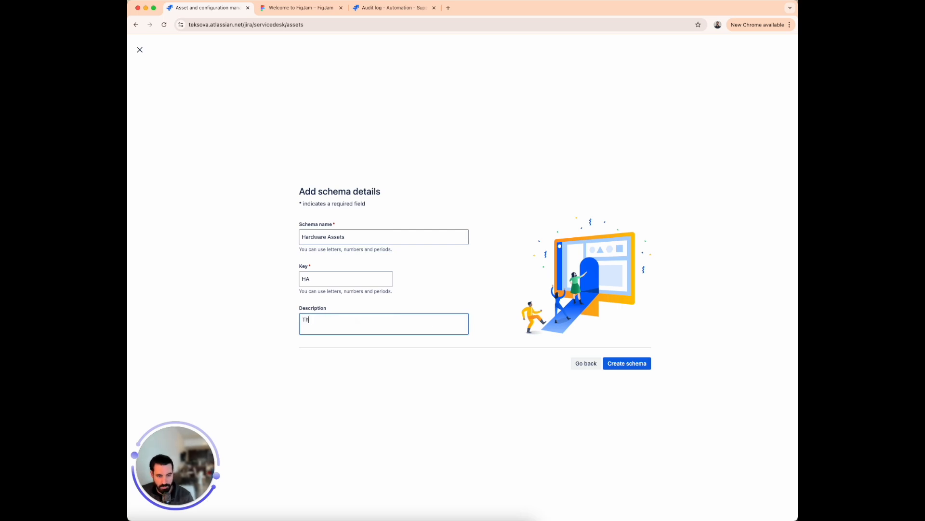
pyautogui.write('is schema is used to track compan')
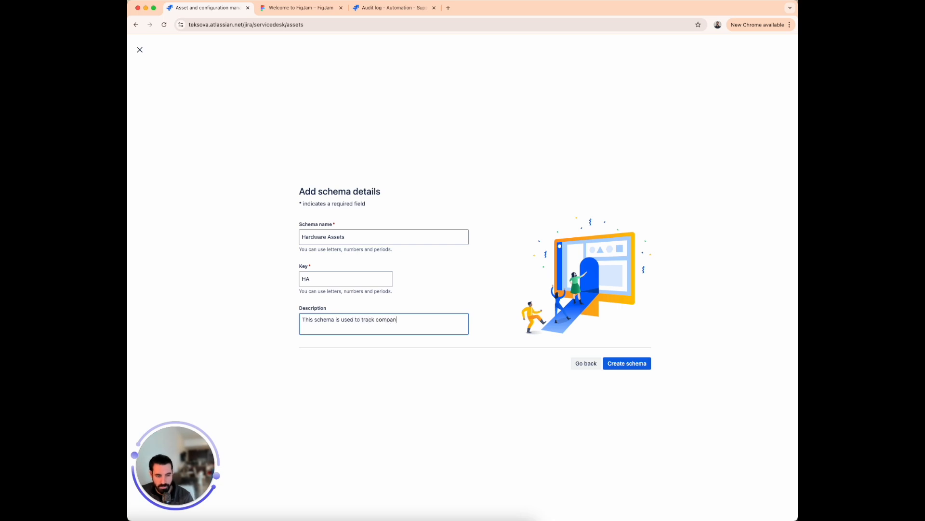
pyautogui.write('y Laptops, Tablets, and Monitors')
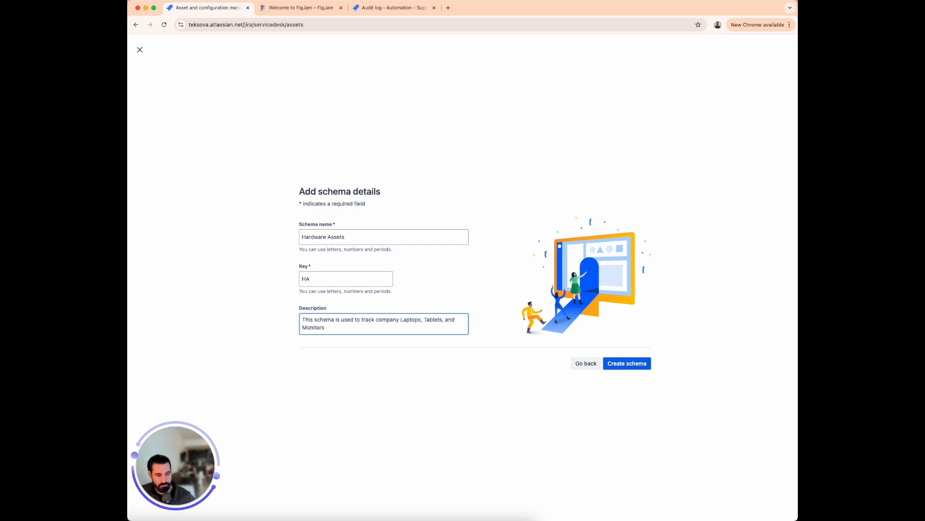
pyautogui.click(624, 360)
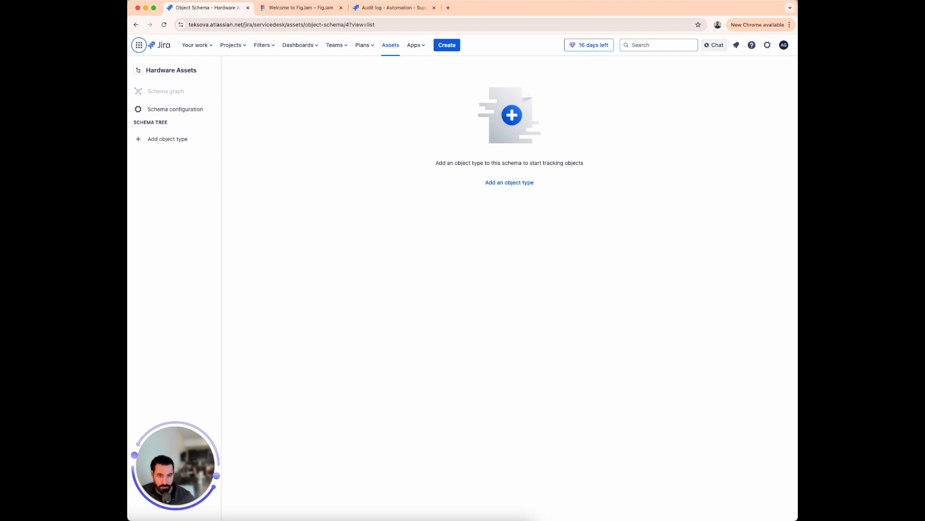
# Step: Add a Laptops object type with the Laptop icon and view its attributes
pyautogui.click(172, 144)
pyautogui.write('Laptops')
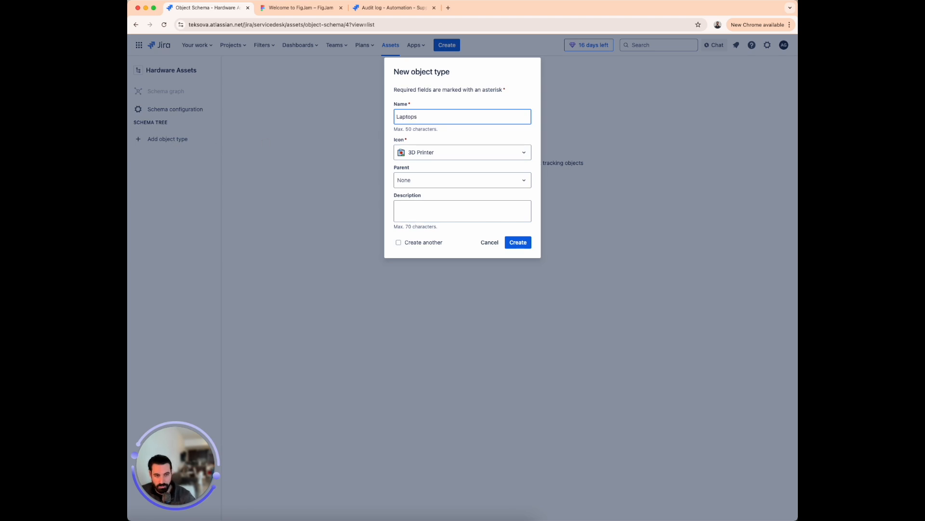
pyautogui.click(438, 153)
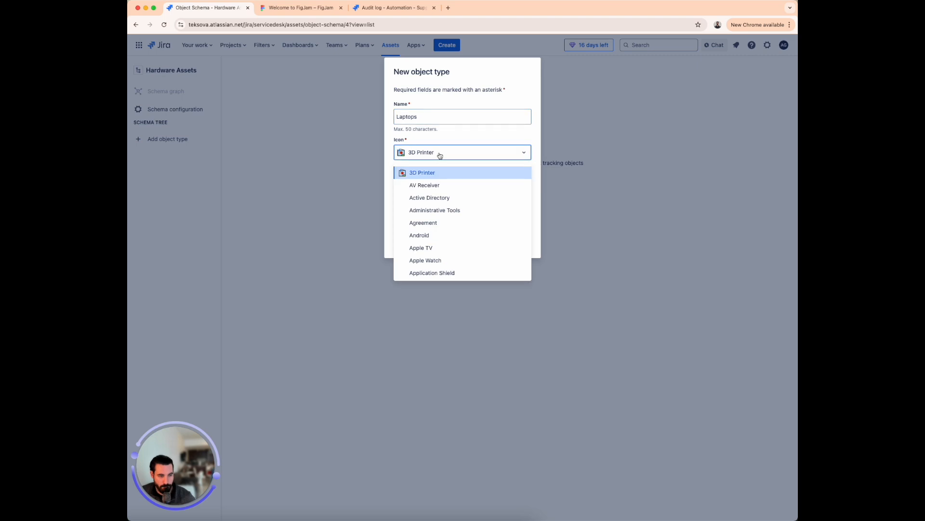
pyautogui.scroll(-3, 438, 188)
pyautogui.scroll(-8, 437, 193)
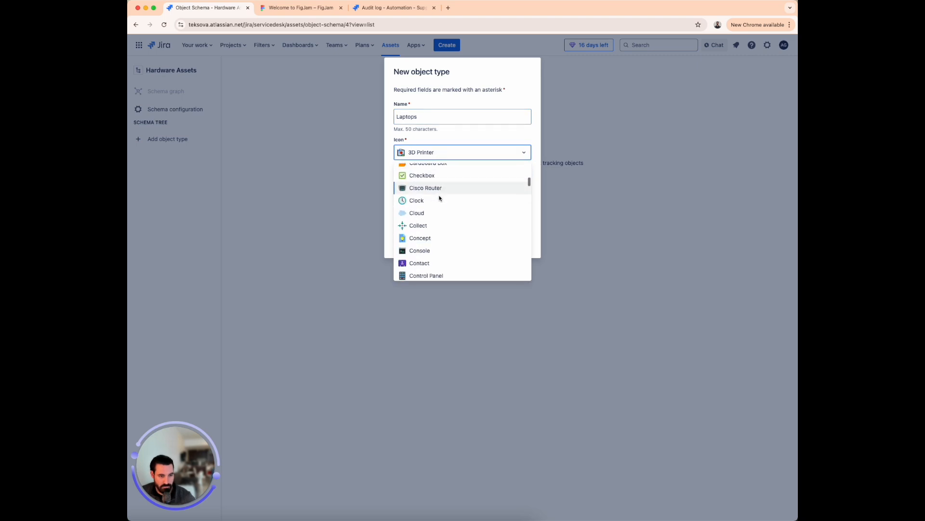
pyautogui.scroll(-5, 438, 202)
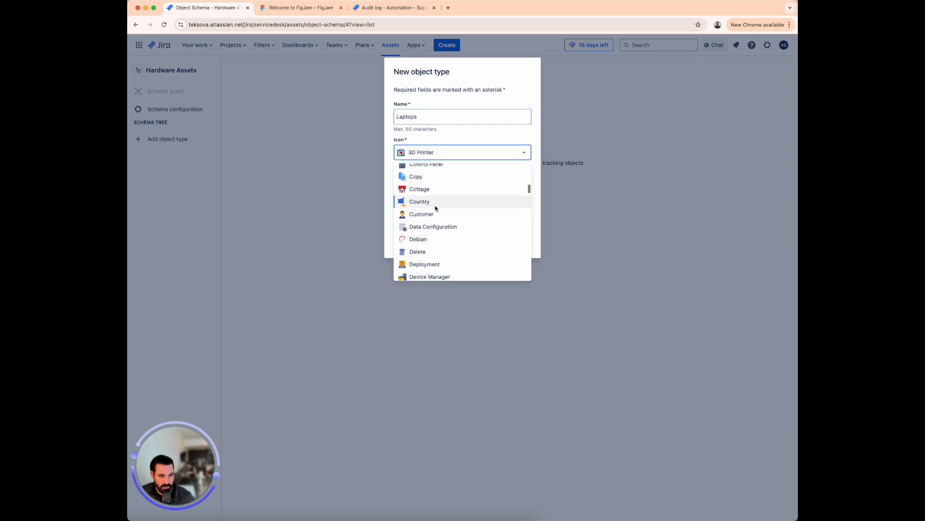
pyautogui.scroll(-5, 436, 208)
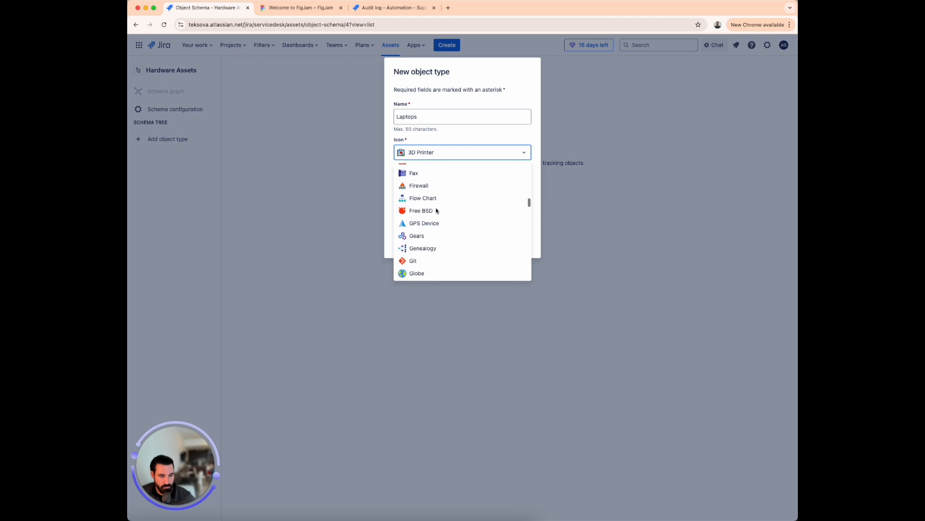
pyautogui.scroll(-5, 436, 210)
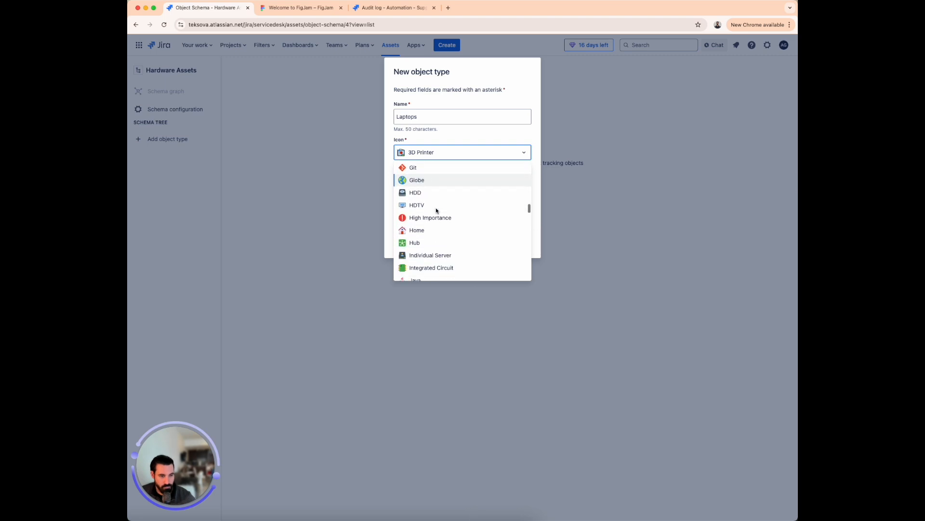
pyautogui.scroll(-2, 437, 210)
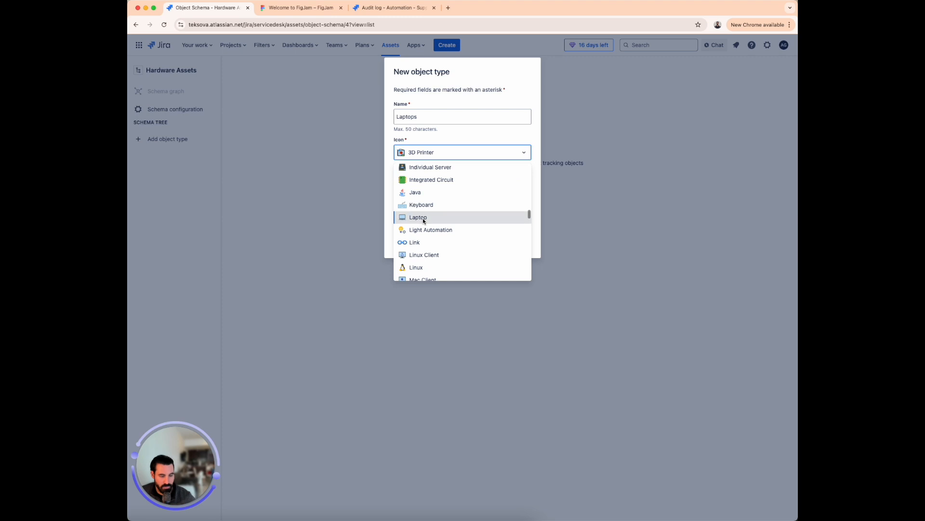
pyautogui.click(423, 218)
pyautogui.click(523, 242)
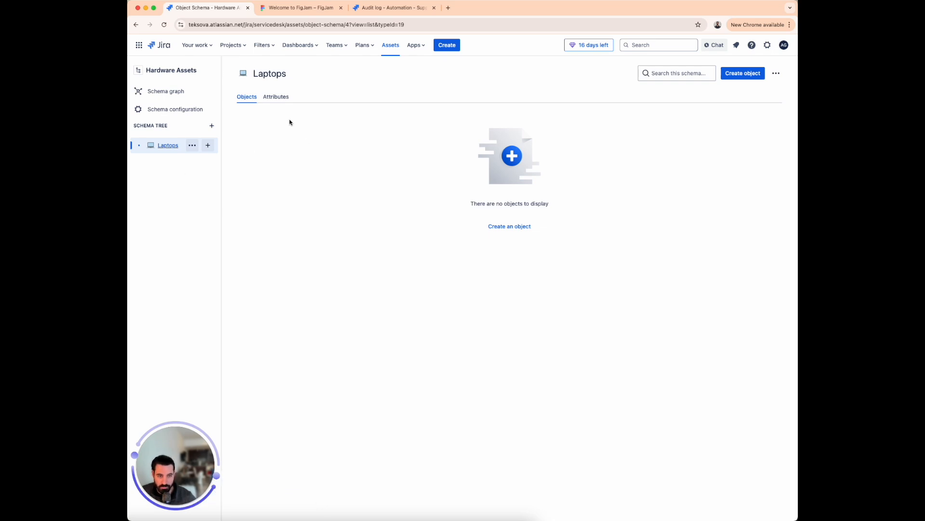
pyautogui.click(283, 98)
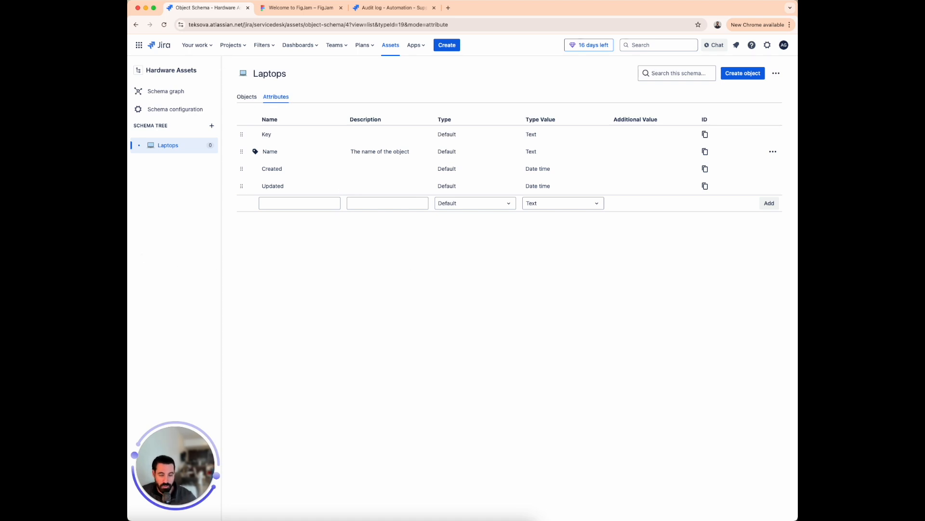
# Step: Add Brand, Model, Serial number and Processor attributes to Laptops
pyautogui.click(301, 202)
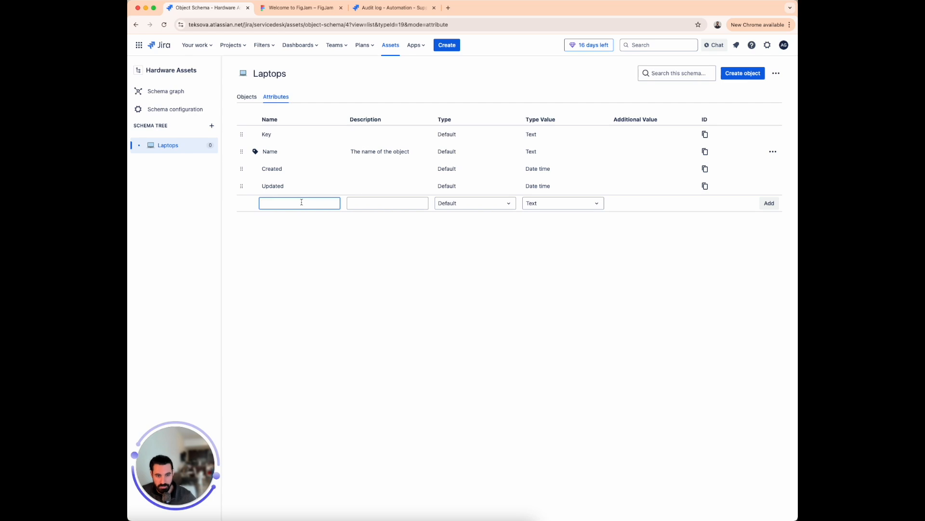
pyautogui.write('Brand')
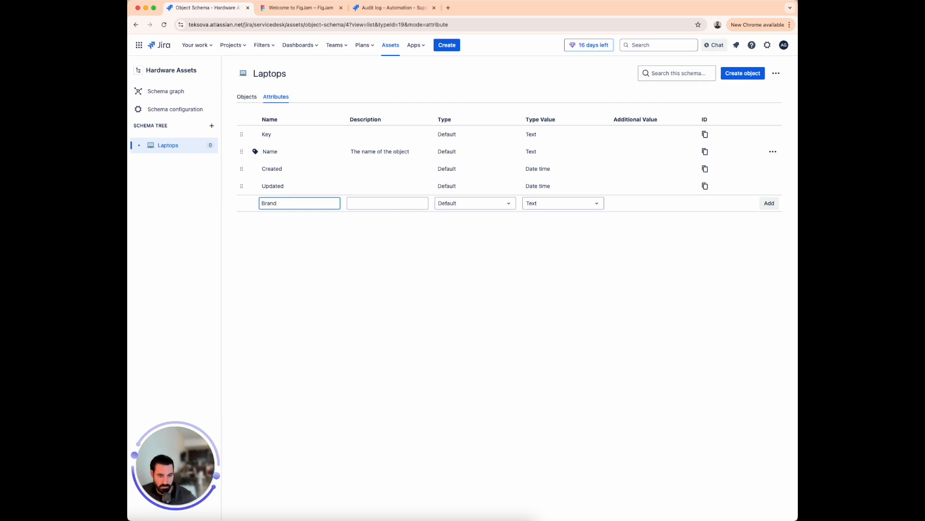
pyautogui.press('Tab')
pyautogui.press('Tab')
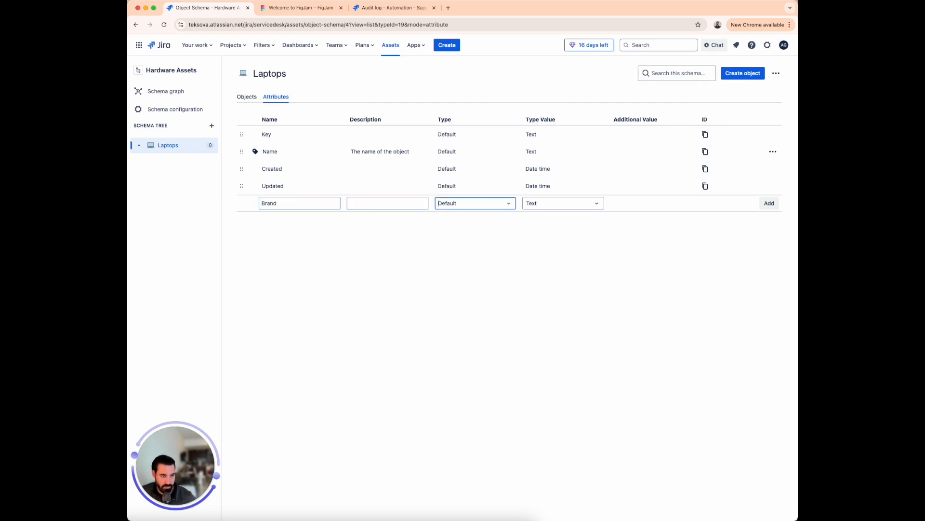
pyautogui.click(770, 203)
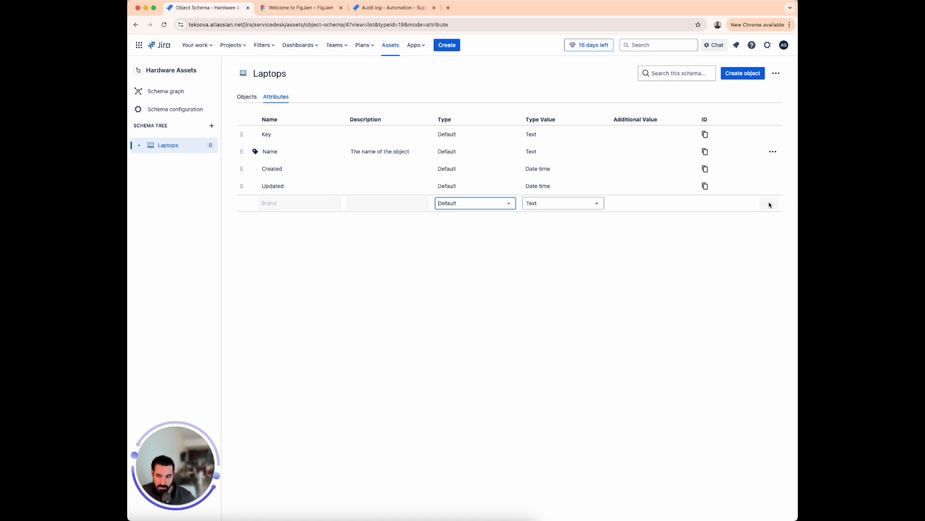
pyautogui.write('Model')
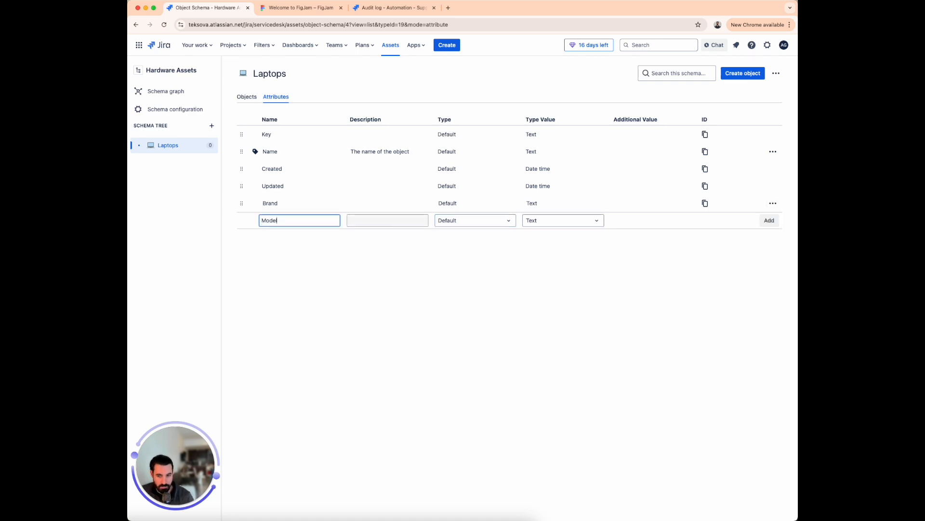
pyautogui.click(769, 220)
pyautogui.write('Serial number')
pyautogui.press('Return')
pyautogui.write('Processor')
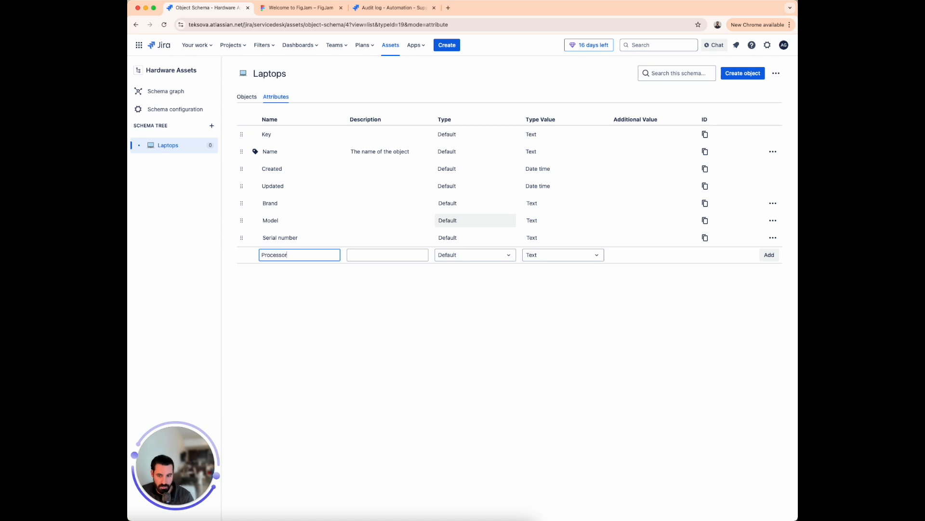
pyautogui.press('Return')
# Step: Add RAM (GB) and Storage (GB) attributes, then show the laptop objects list
pyautogui.write('Ra')
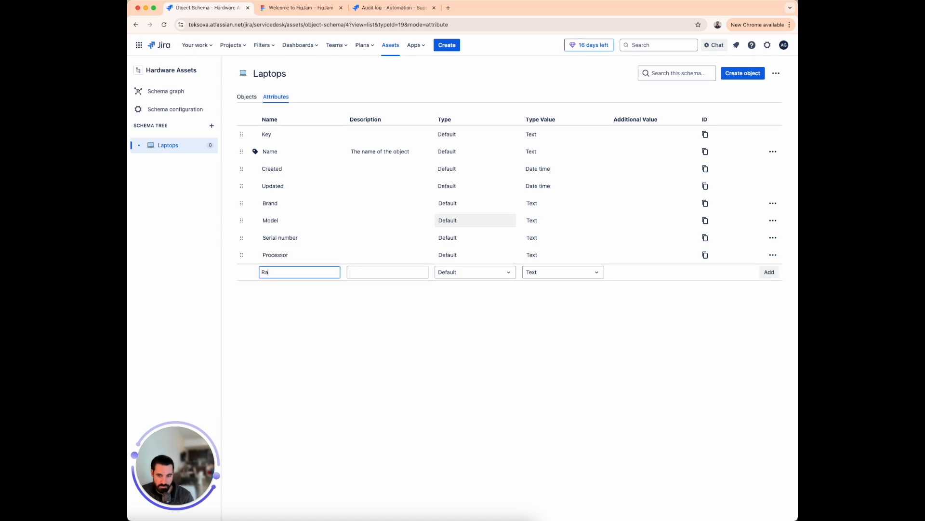
pyautogui.press('BackSpace')
pyautogui.write('MA')
pyautogui.press('BackSpace')
pyautogui.press('BackSpace')
pyautogui.write('M')
pyautogui.press('BackSpace')
pyautogui.write('AM (GB)')
pyautogui.press('Return')
pyautogui.write('Storage ')
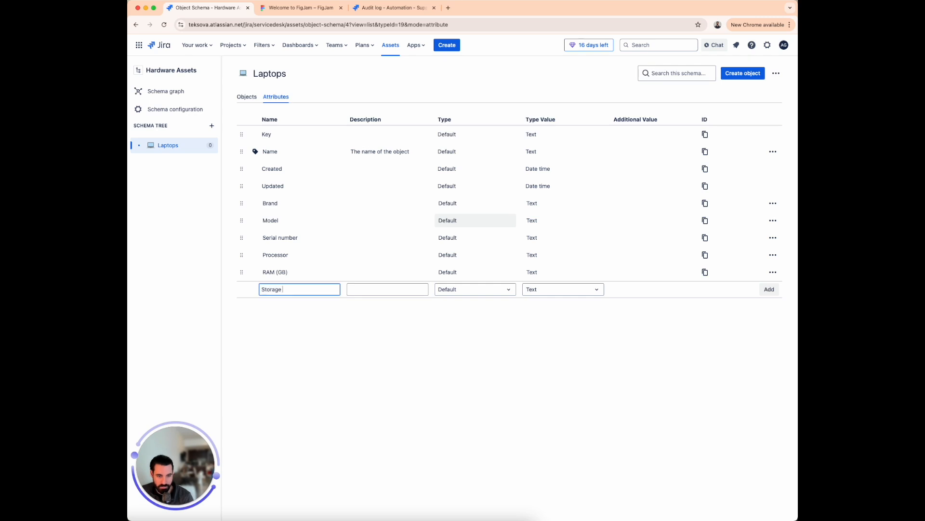
pyautogui.write('(GB)')
pyautogui.press('Return')
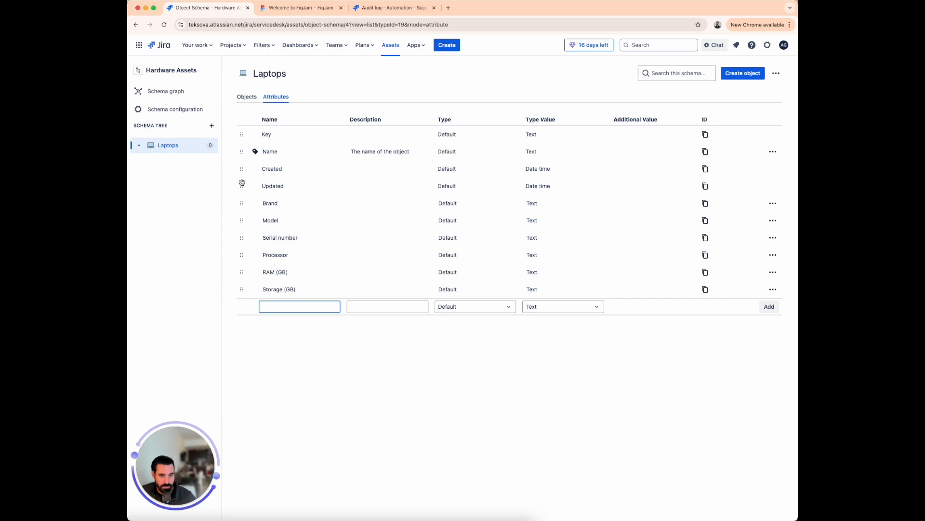
pyautogui.click(247, 98)
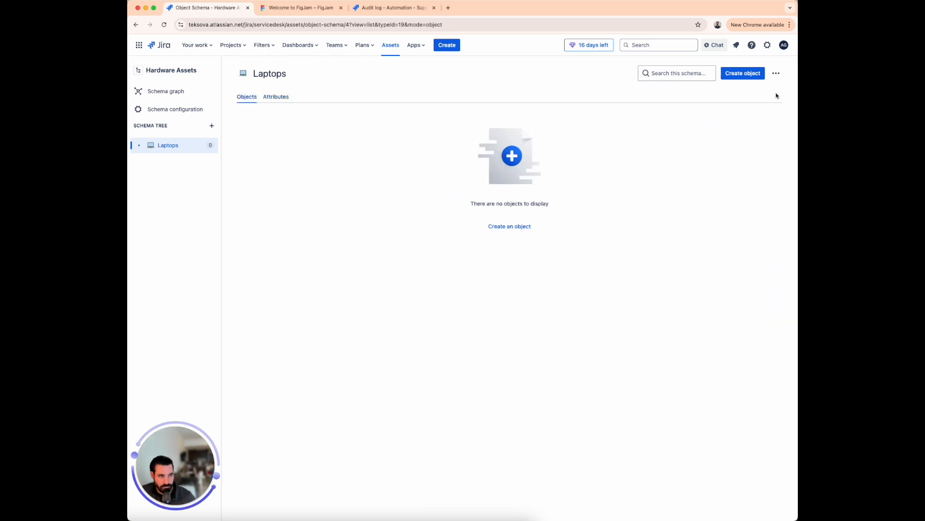
# Step: Start a new laptop object named Dell Latitude 5400 with brand Dell and its Latitude model
pyautogui.click(744, 73)
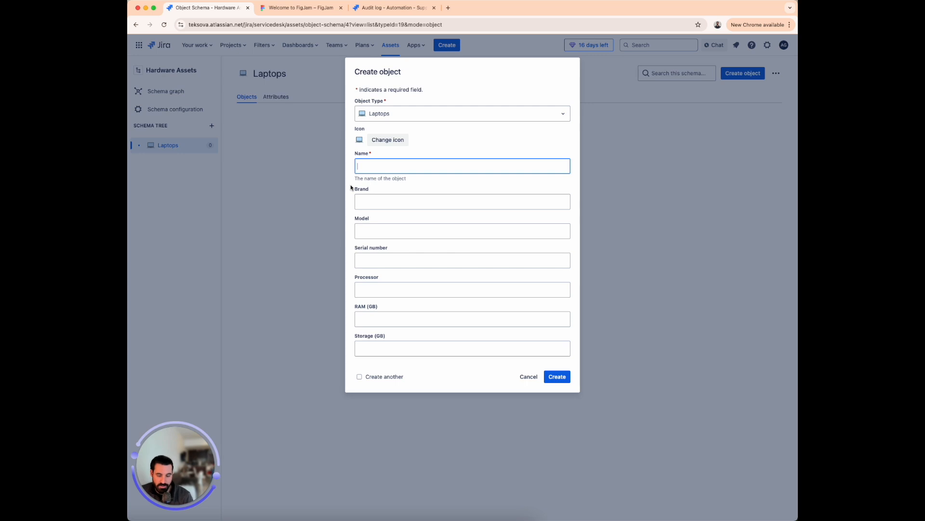
pyautogui.write('Dell')
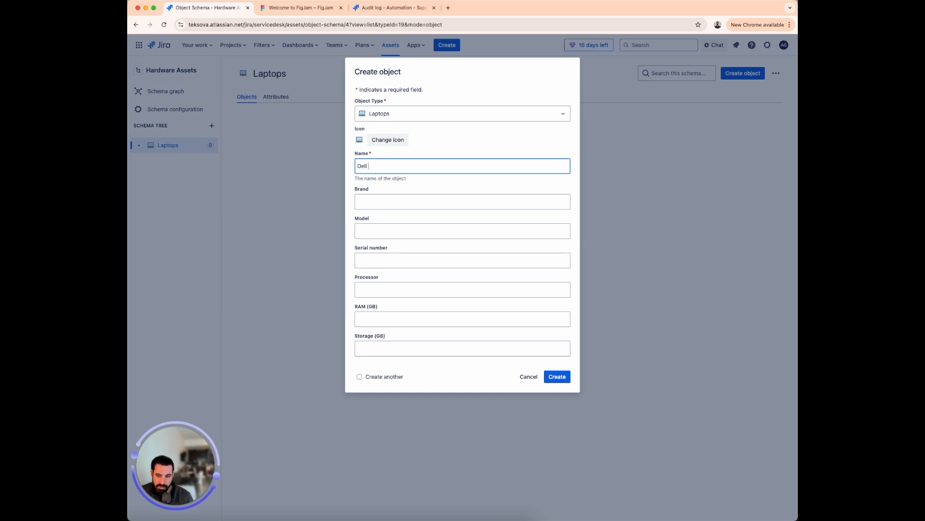
pyautogui.write(' Latitude ')
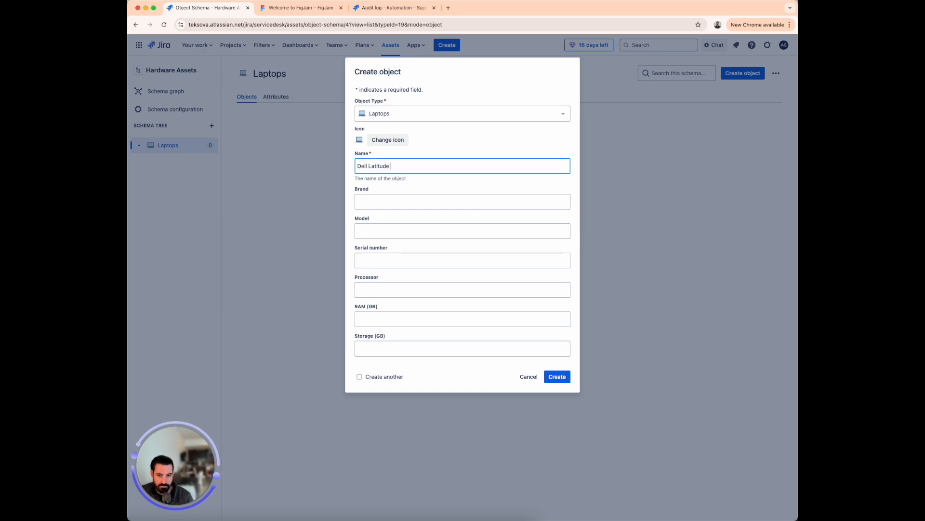
pyautogui.write('5400')
pyautogui.press('Tab')
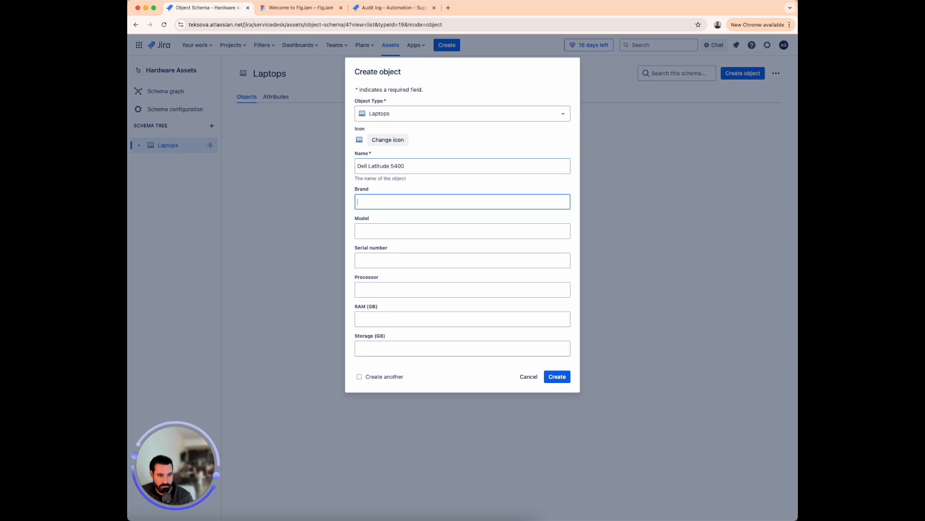
pyautogui.write('Dell')
pyautogui.press('Tab')
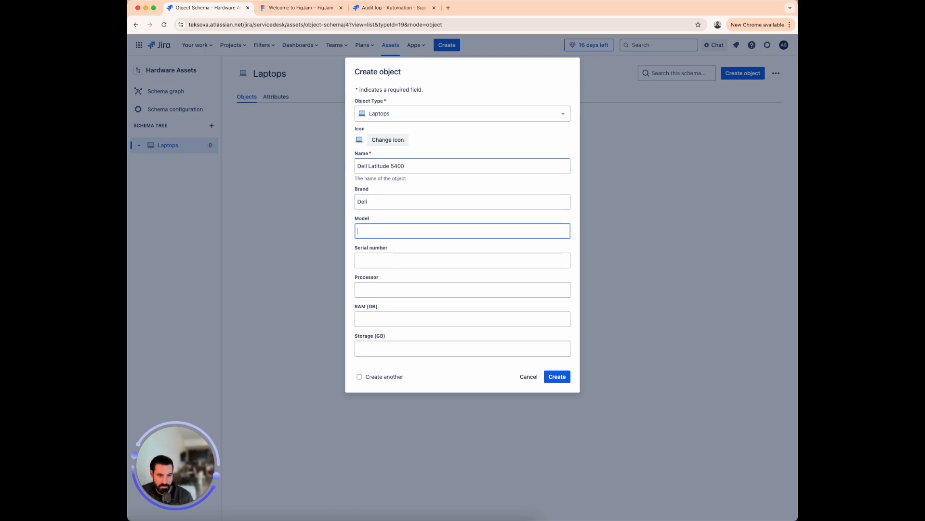
pyautogui.write('Latittu')
pyautogui.write('ude 5400')
# Step: Fill in serial SN12480, Intel i7 processor and 256 GB storage, then save the laptop
pyautogui.click(463, 261)
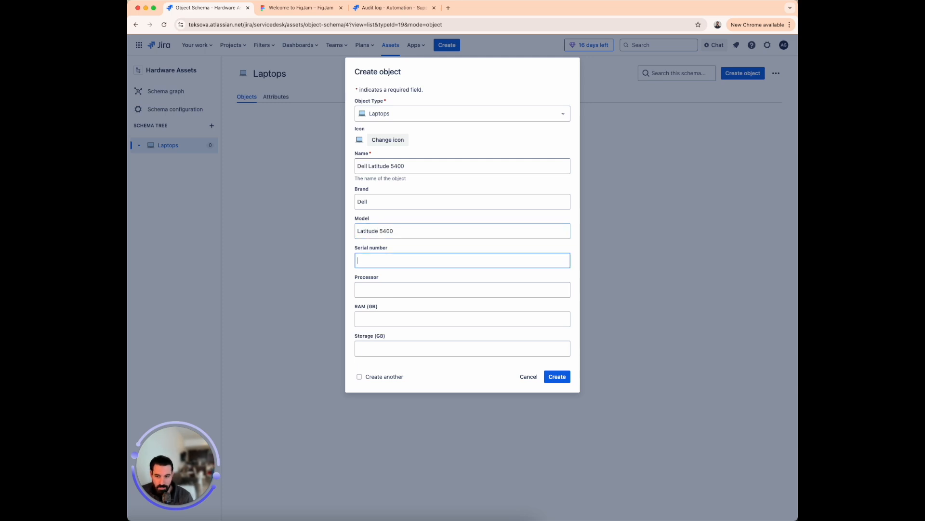
pyautogui.write('SN')
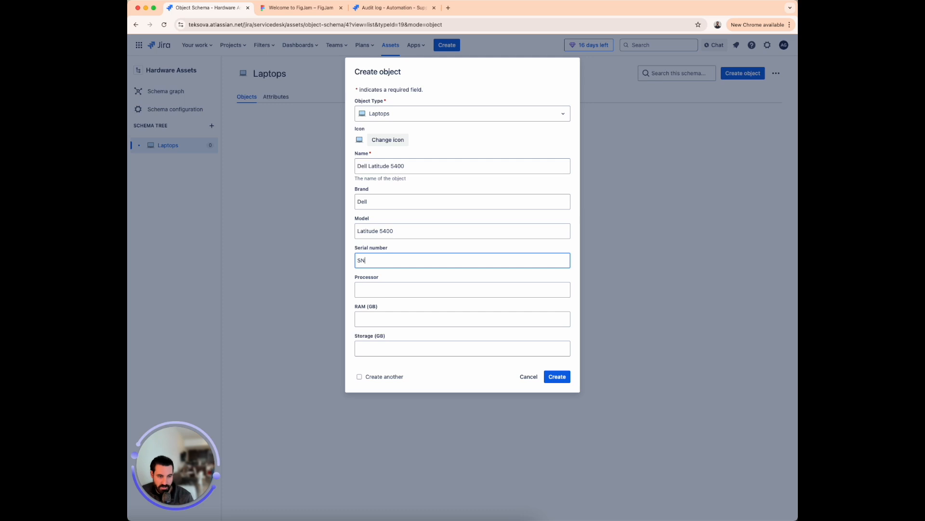
pyautogui.write('12480')
pyautogui.click(463, 289)
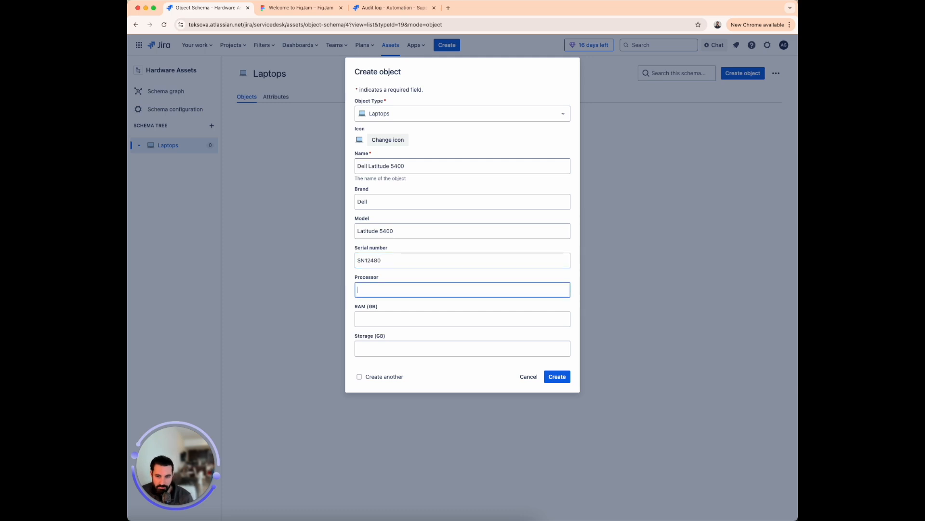
pyautogui.write('Inte')
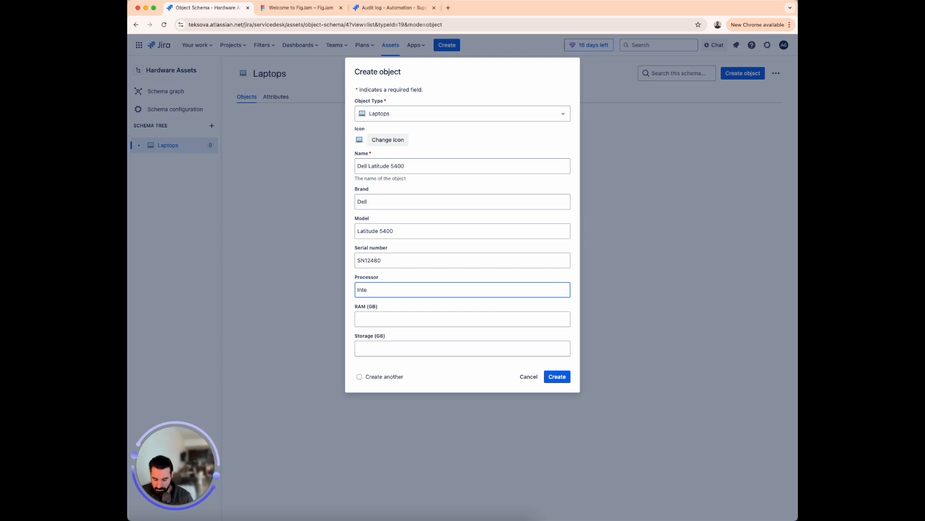
pyautogui.write('r i7')
pyautogui.press('Tab')
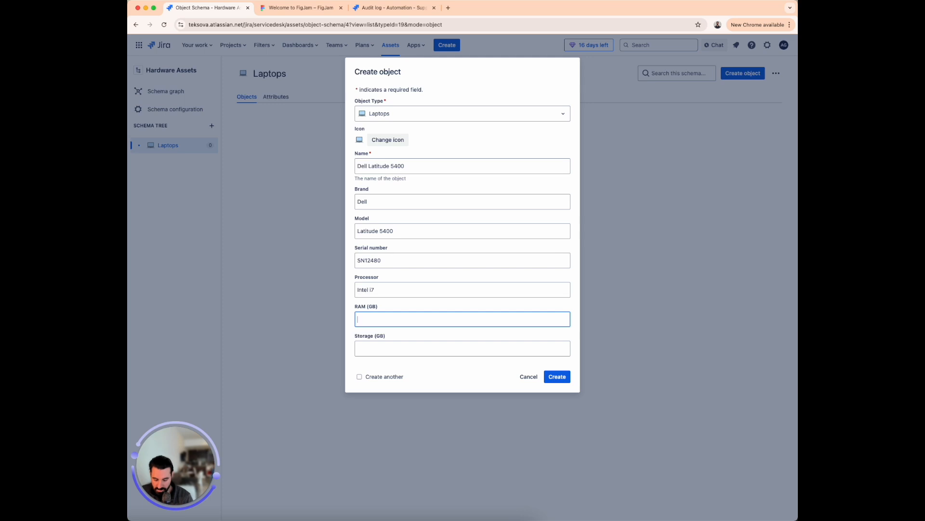
pyautogui.press('Tab')
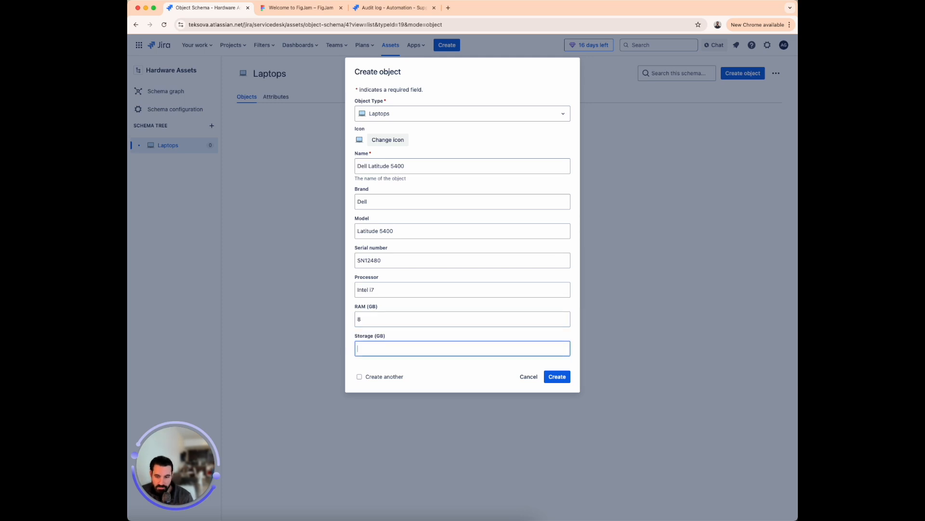
pyautogui.write('256')
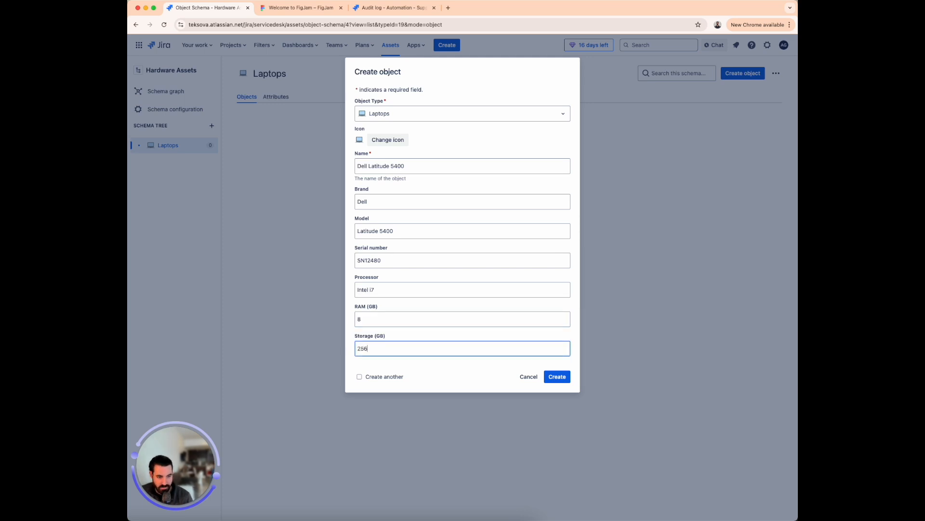
pyautogui.click(446, 240)
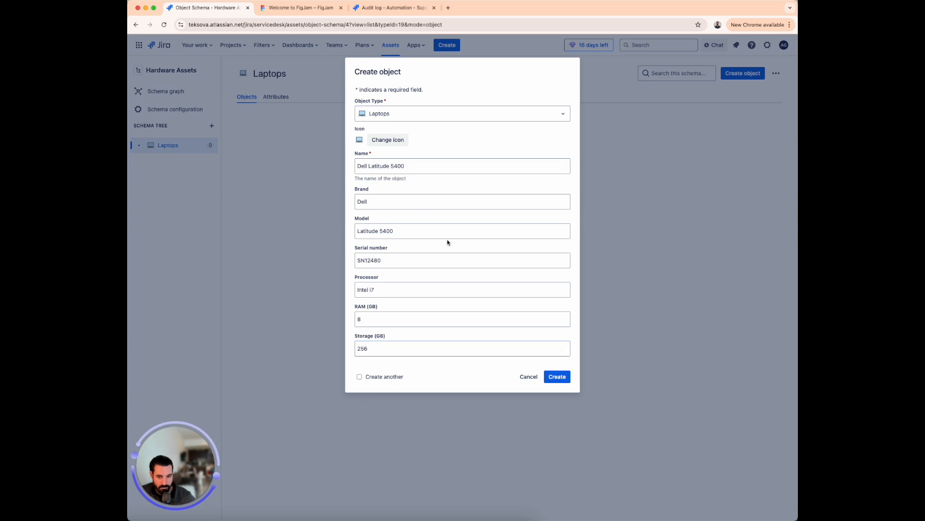
pyautogui.click(561, 377)
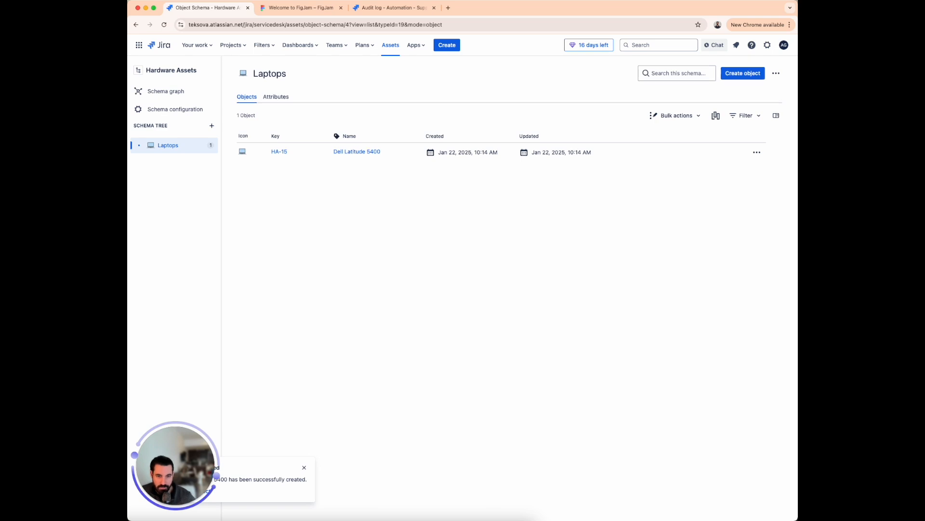
# Step: Start a new object type named Tablets
pyautogui.click(212, 126)
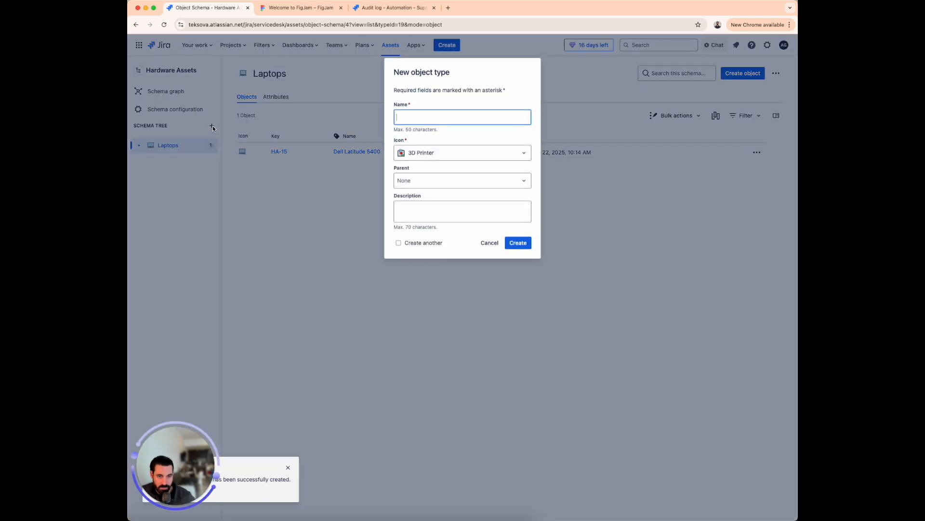
pyautogui.moveTo(451, 72); pyautogui.dragTo(416, 73)
pyautogui.click(403, 117)
pyautogui.write('Tablets')
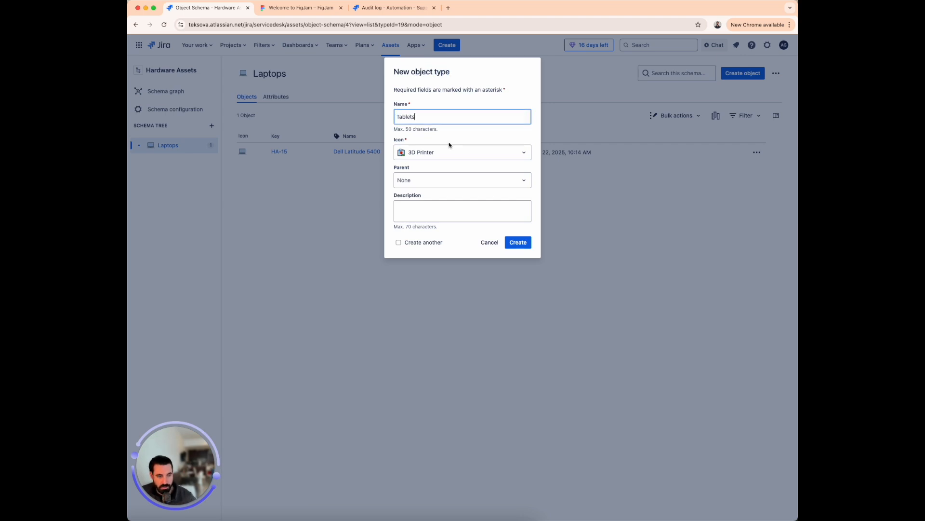
# Step: Give the Tablets type the Tablet icon and create it
pyautogui.click(452, 153)
pyautogui.scroll(-2, 452, 199)
pyautogui.scroll(1, 452, 199)
pyautogui.scroll(-1, 452, 200)
pyautogui.scroll(-6, 452, 200)
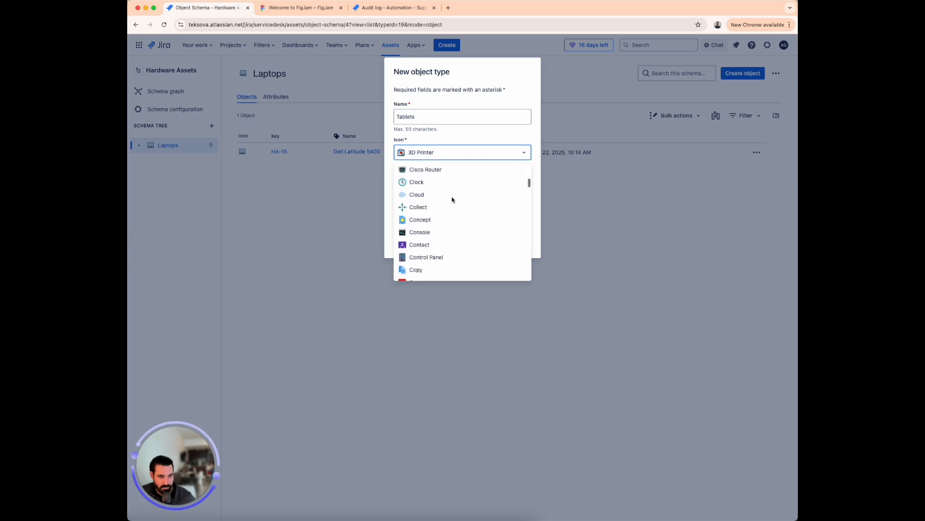
pyautogui.scroll(-5, 451, 202)
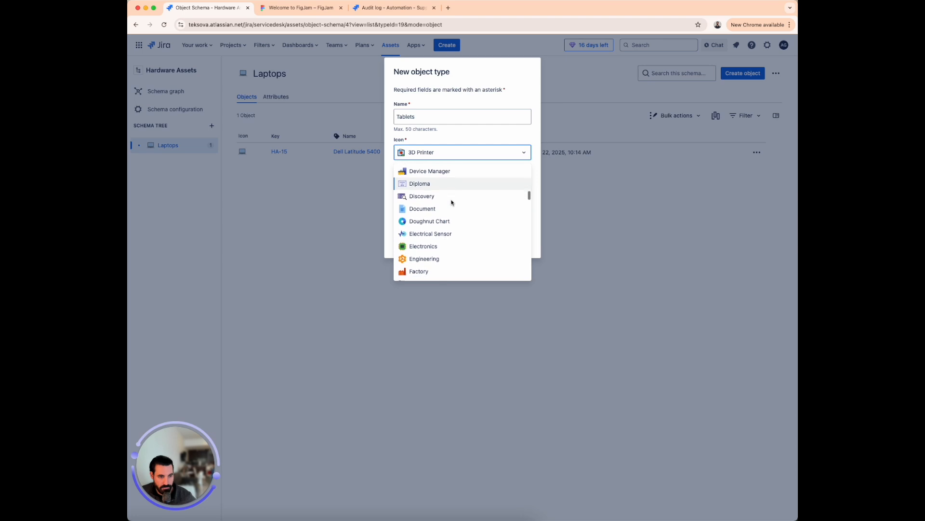
pyautogui.scroll(-6, 451, 202)
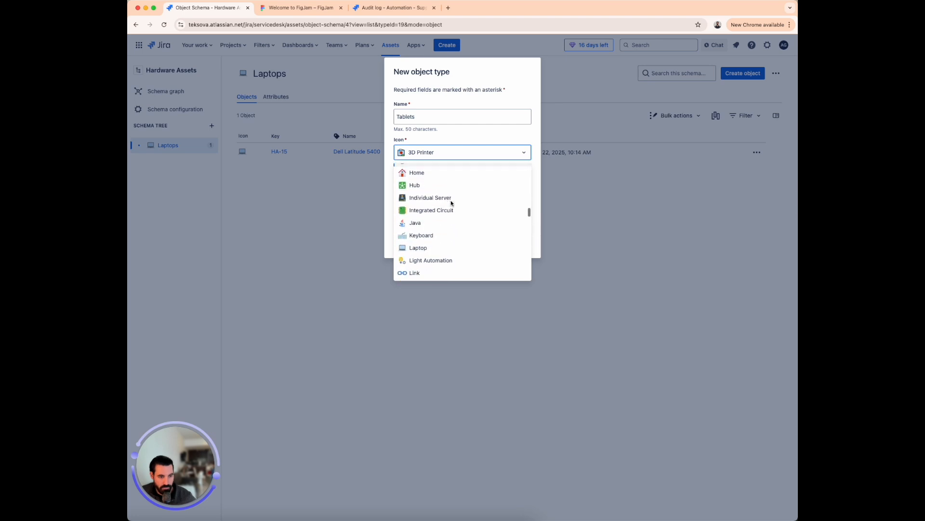
pyautogui.scroll(-5, 450, 205)
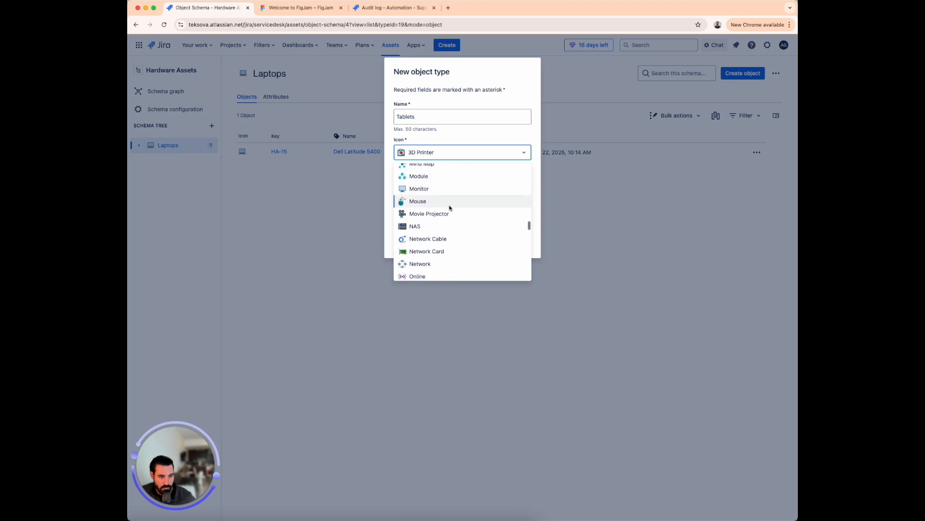
pyautogui.scroll(2, 450, 209)
pyautogui.scroll(3, 450, 209)
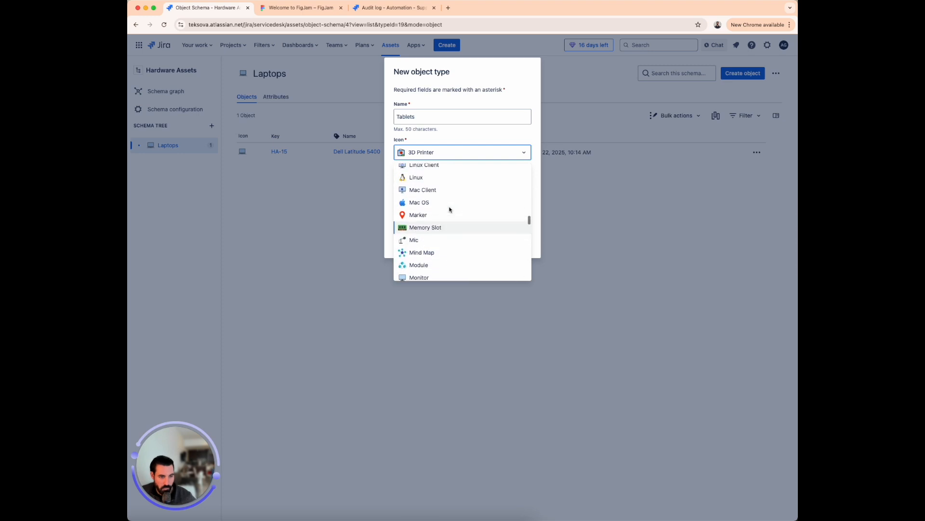
pyautogui.scroll(1, 449, 210)
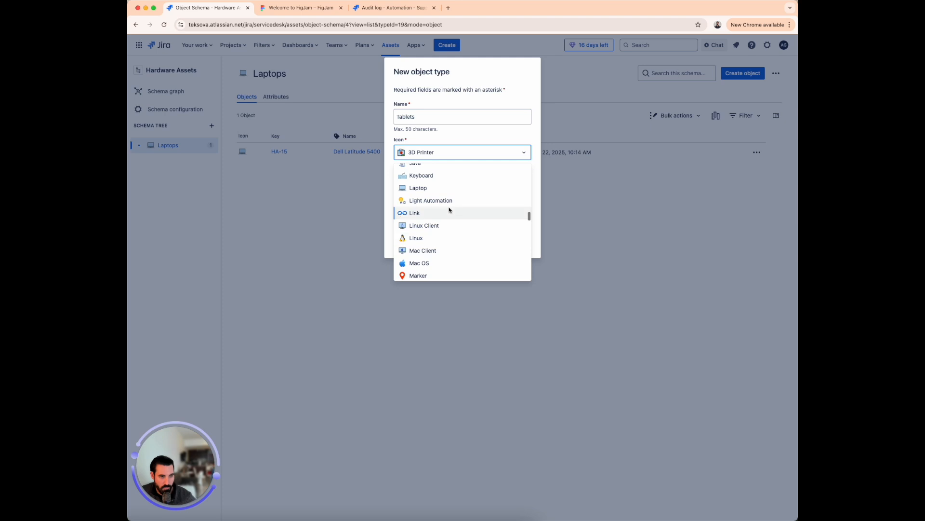
pyautogui.scroll(-5, 448, 210)
pyautogui.scroll(-5, 449, 210)
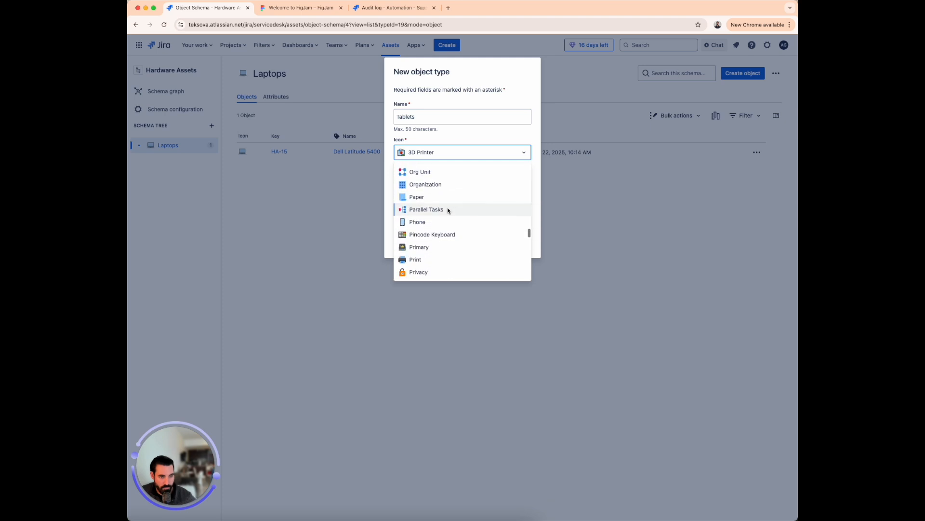
pyautogui.scroll(1, 449, 210)
pyautogui.scroll(-1, 447, 210)
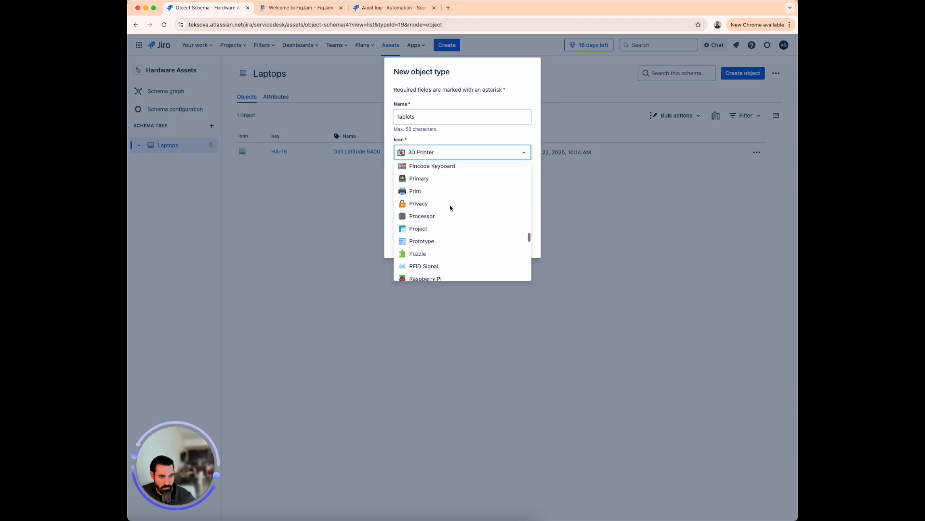
pyautogui.write('tab')
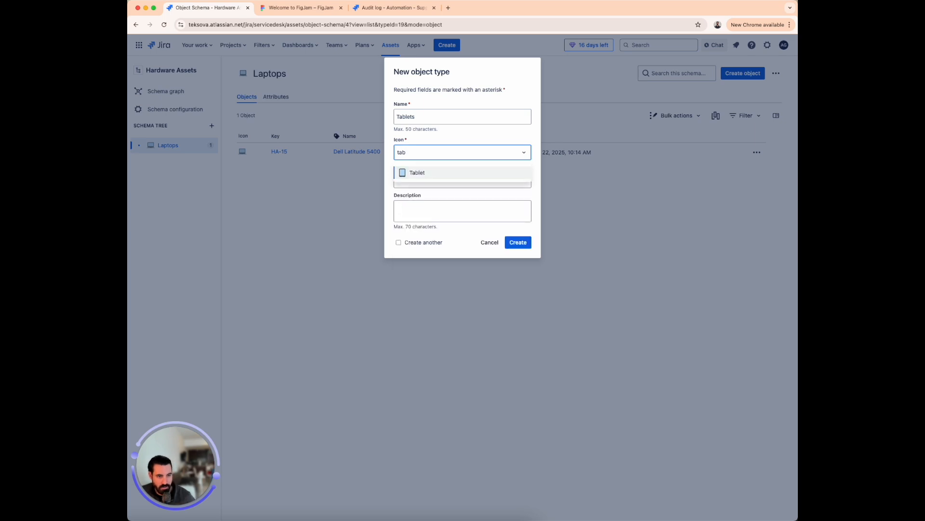
pyautogui.click(442, 172)
pyautogui.click(514, 241)
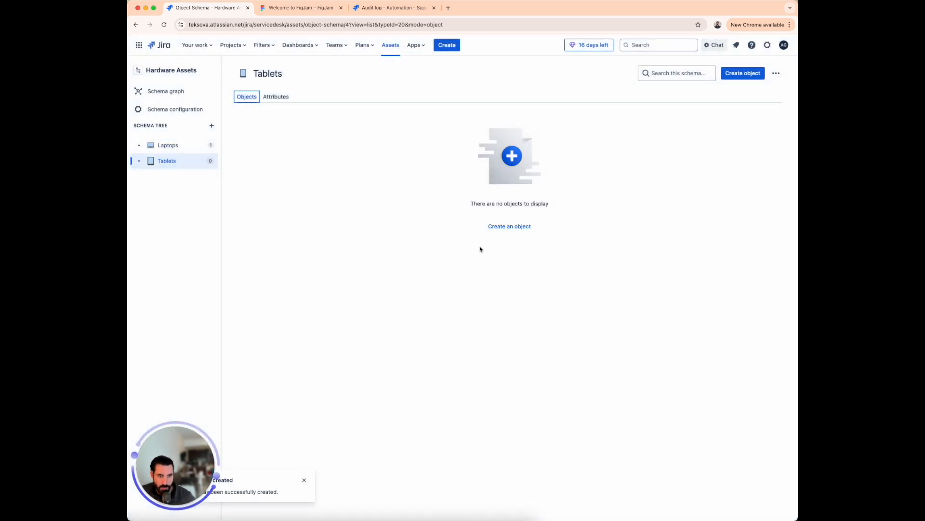
# Step: Add Brand, Model and OS text attributes to Tablets, then show its object list
pyautogui.click(283, 98)
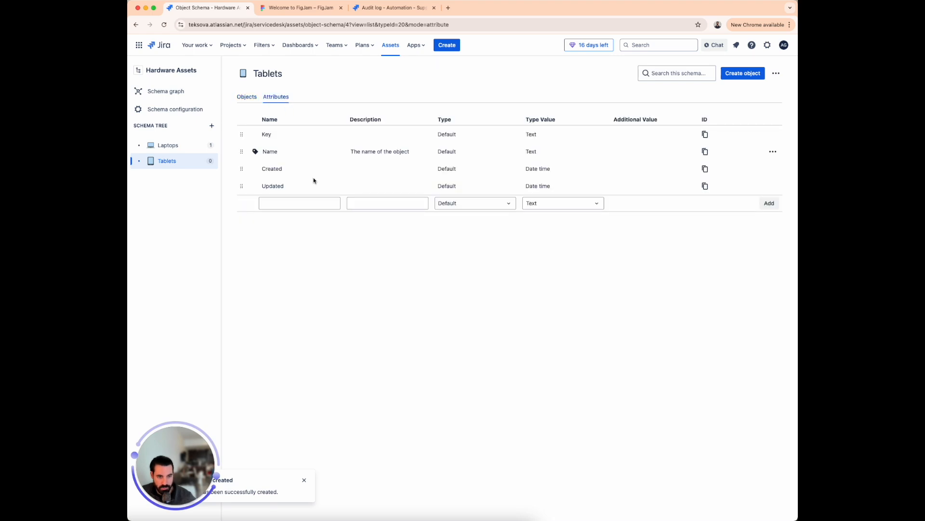
pyautogui.click(310, 203)
pyautogui.write('Brand')
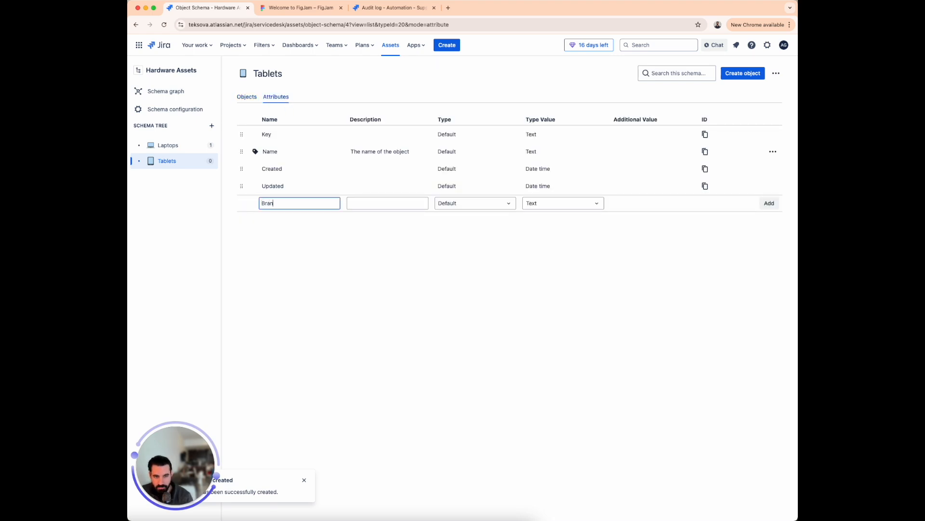
pyautogui.press('Return')
pyautogui.write('Model')
pyautogui.press('Return')
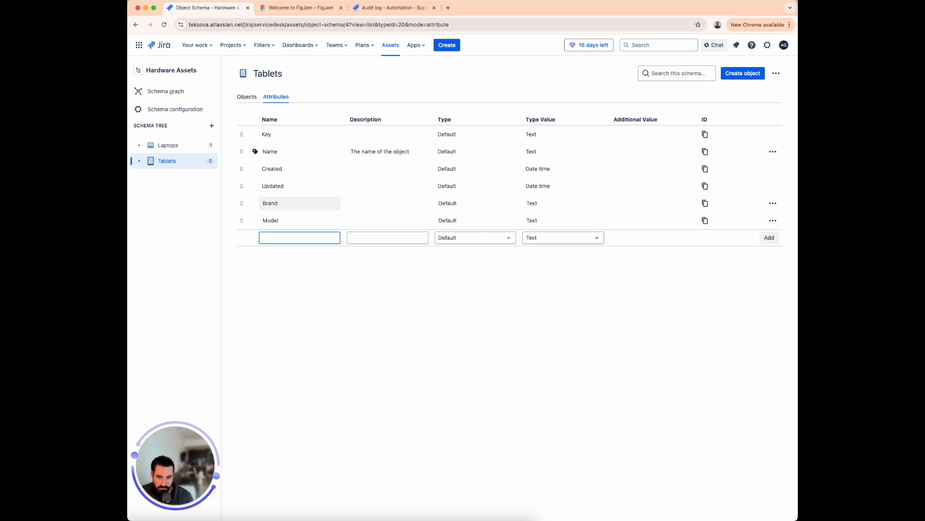
pyautogui.write('OS')
pyautogui.press('Return')
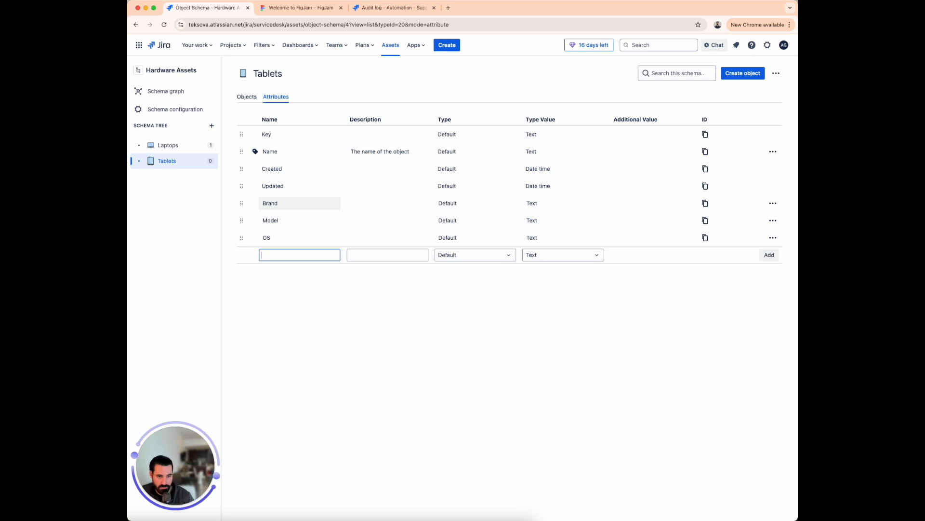
pyautogui.click(251, 97)
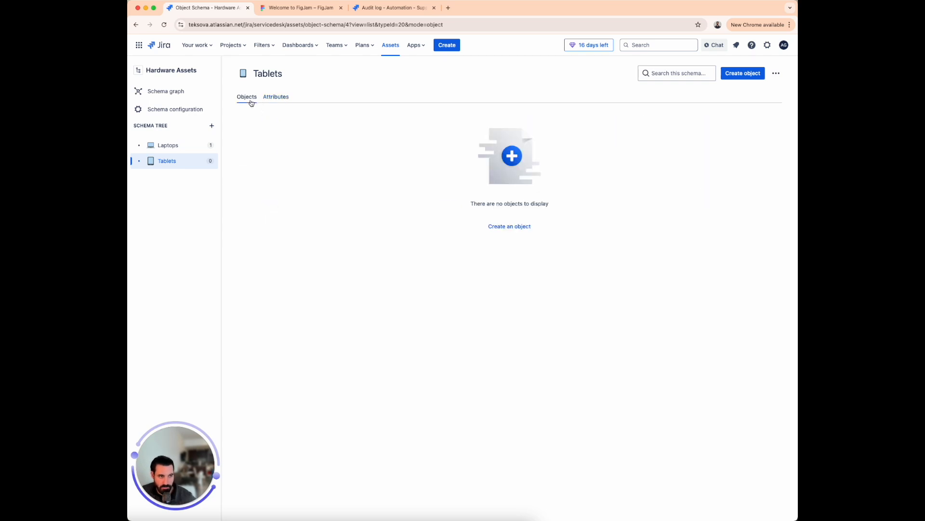
# Step: Create tablet object iPad Pro: brand Apple, model iPad Pro, OS iOS Ventura
pyautogui.click(736, 73)
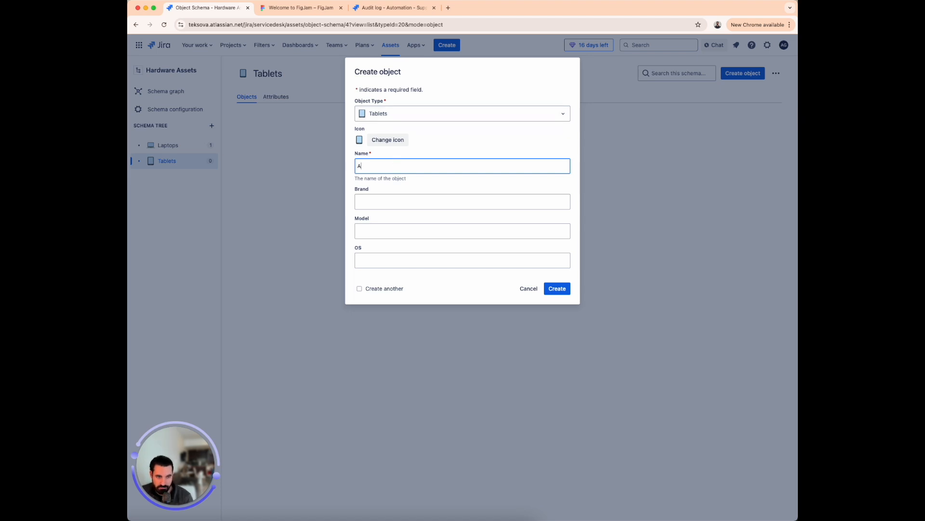
pyautogui.write('iPad Pro')
pyautogui.press('Tab')
pyautogui.write('Apple')
pyautogui.press('Tab')
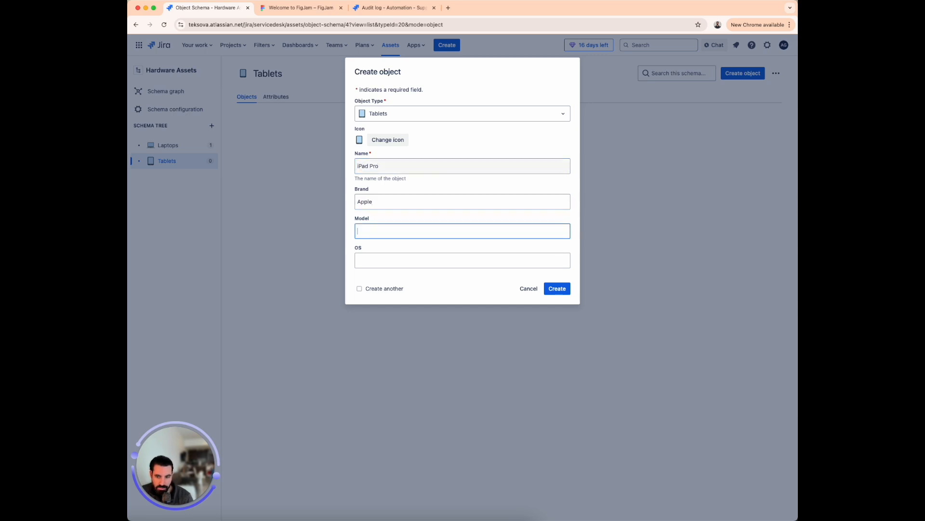
pyautogui.write('iPad Pro')
pyautogui.press('Tab')
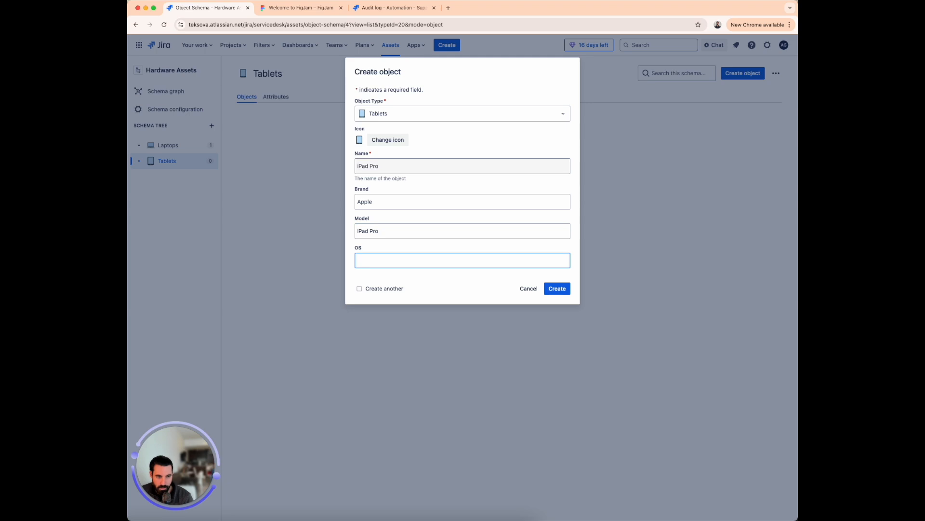
pyautogui.write('iOS 7')
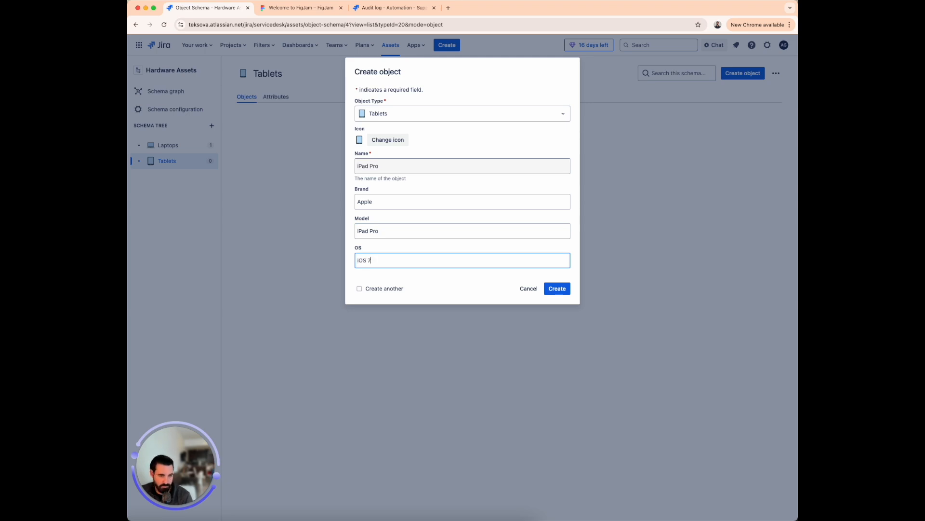
pyautogui.press('BackSpace')
pyautogui.write('Ventura')
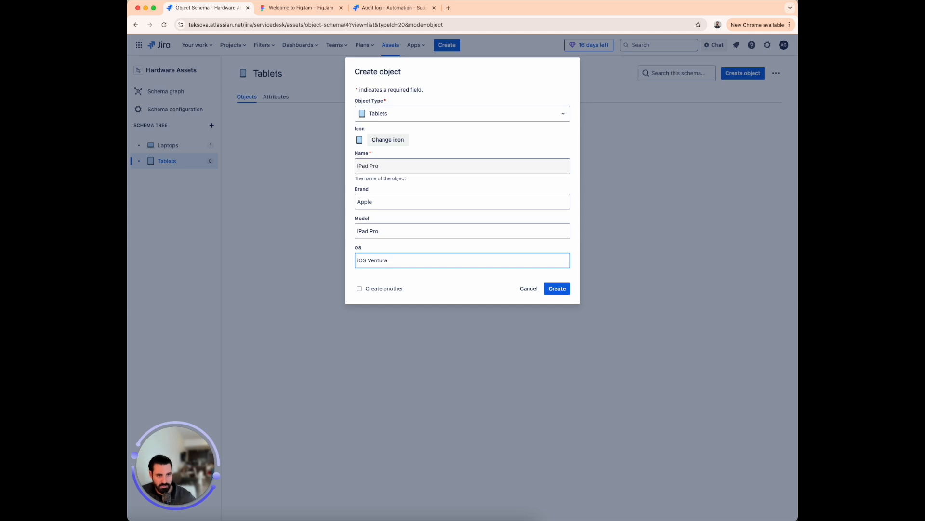
pyautogui.click(561, 289)
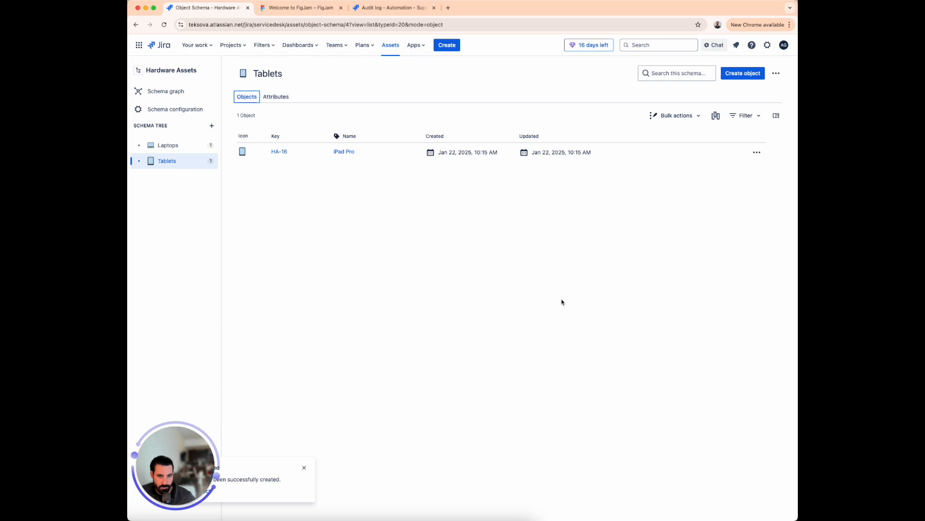
# Step: Create a Monitor object type, finding the Monitor icon through the icon search
pyautogui.click(211, 126)
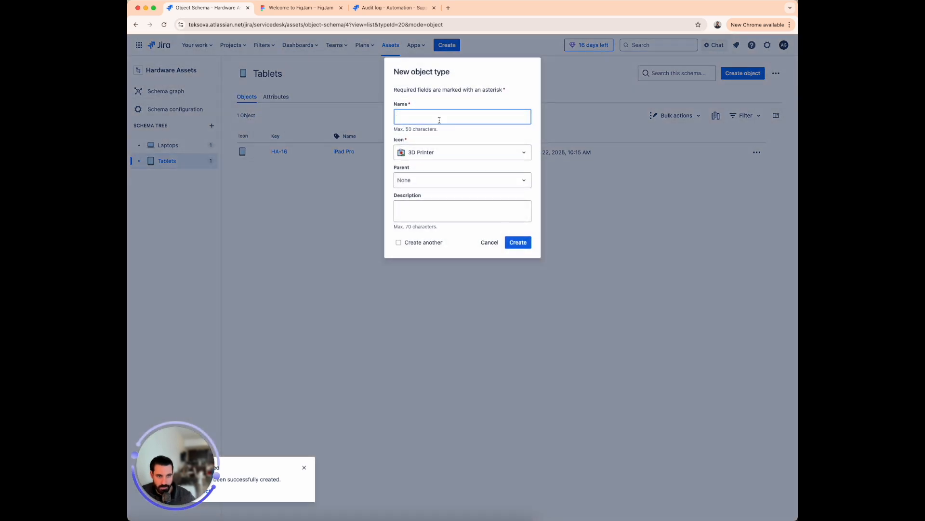
pyautogui.write('Monitor')
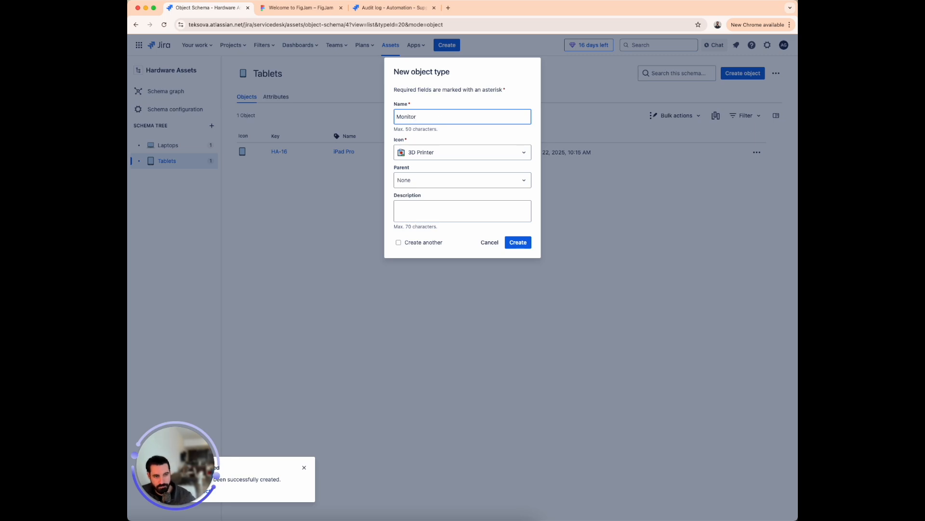
pyautogui.click(457, 155)
pyautogui.write('motni')
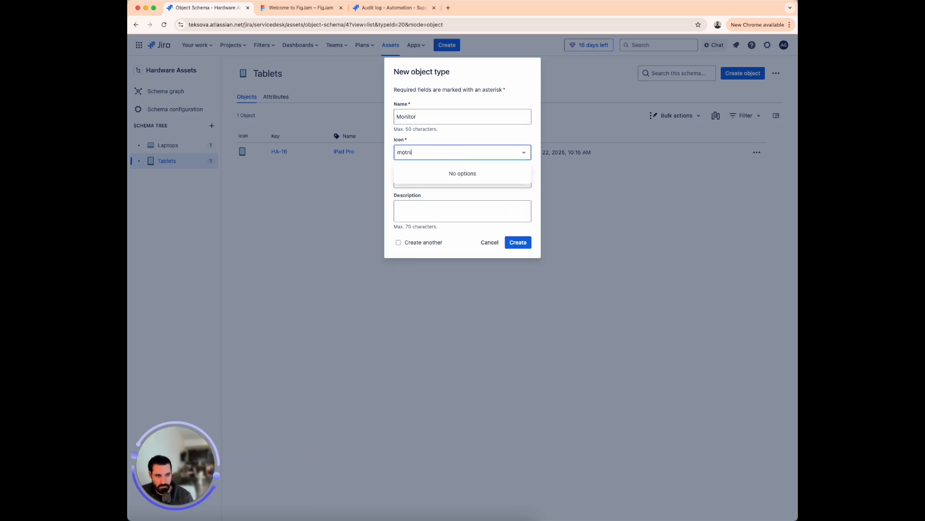
pyautogui.press('BackSpace')
pyautogui.press('BackSpace')
pyautogui.press('BackSpace')
pyautogui.write('ni')
pyautogui.press('Return')
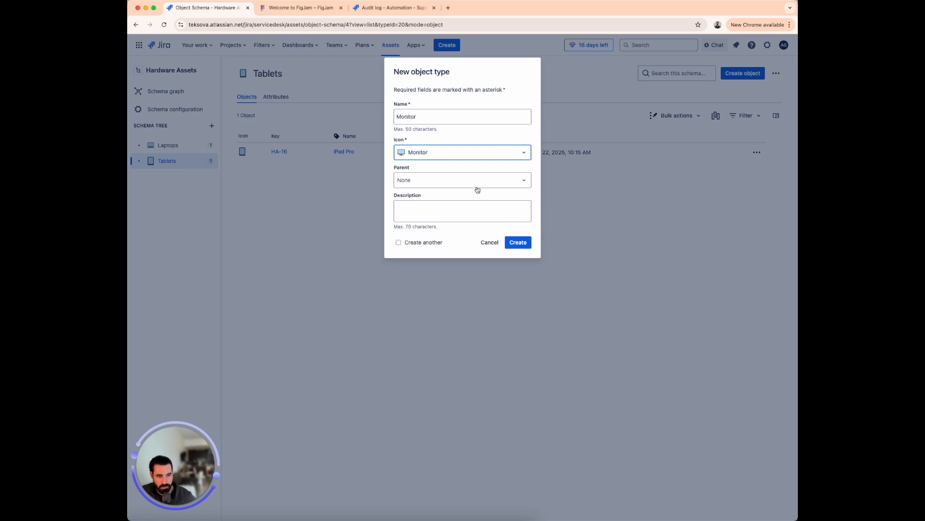
pyautogui.click(517, 242)
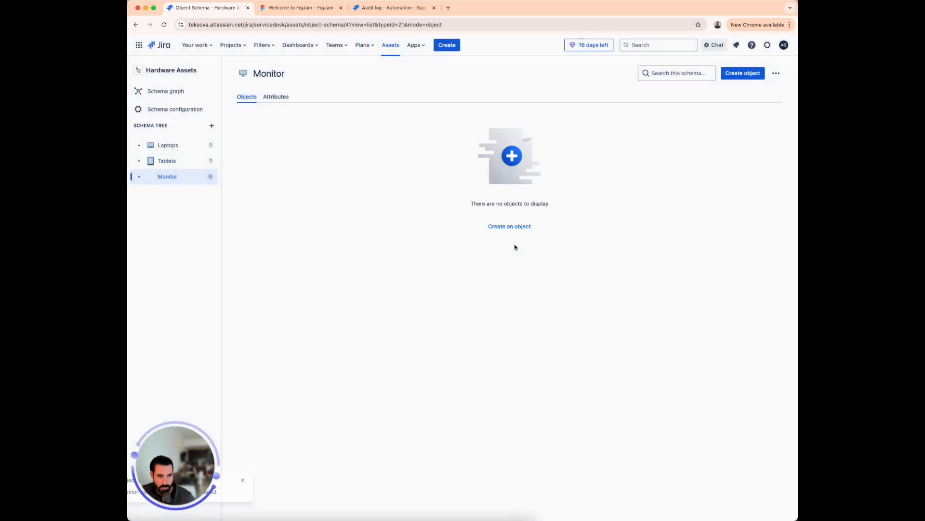
# Step: Add Brand, Model and Screen size (inches) attributes to Monitor, then show its object list
pyautogui.click(276, 96)
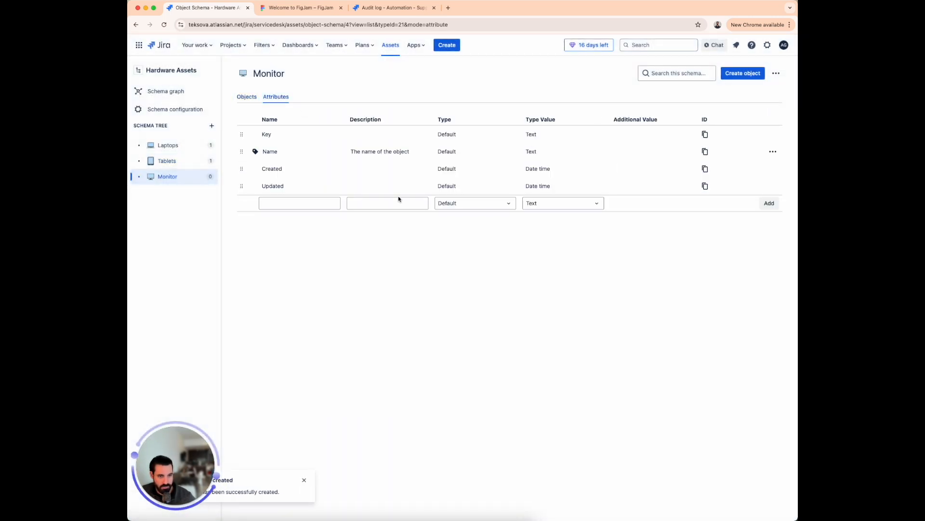
pyautogui.click(331, 199)
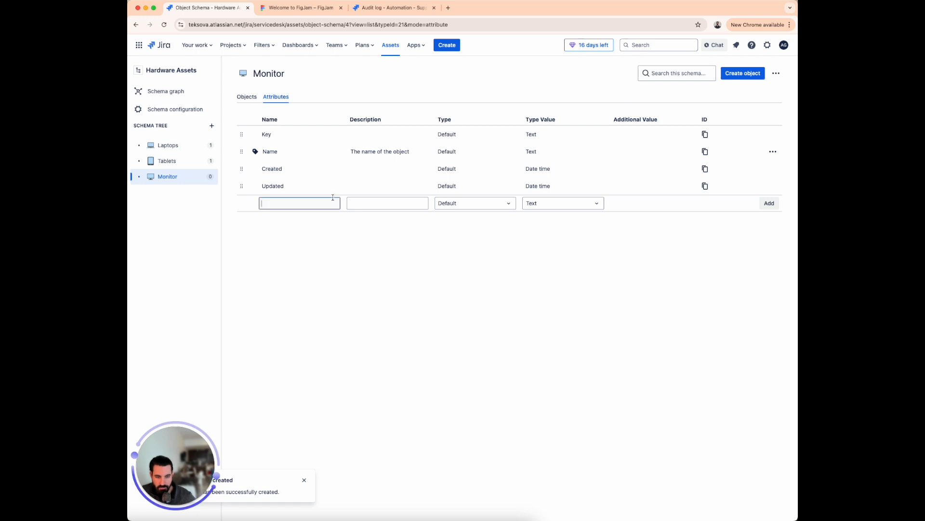
pyautogui.write('Brand')
pyautogui.press('Return')
pyautogui.write('Model')
pyautogui.press('Return')
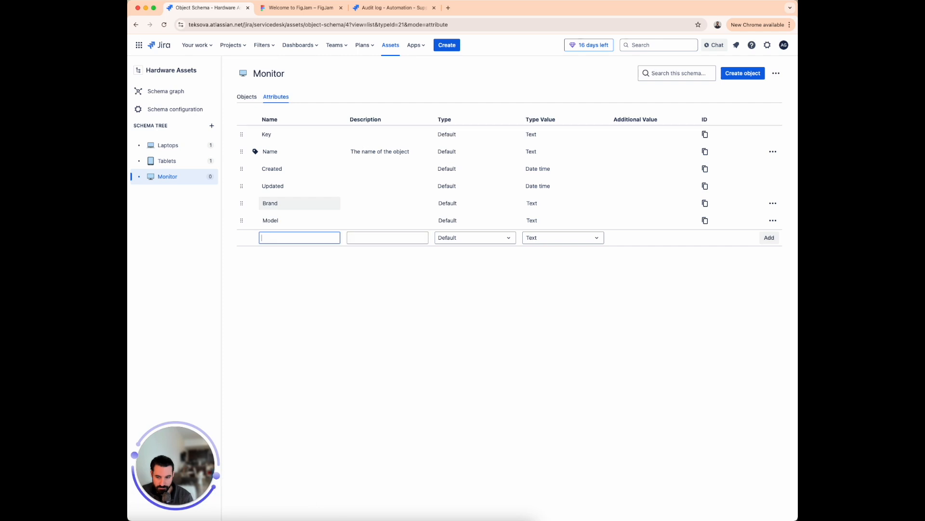
pyautogui.write('Scree')
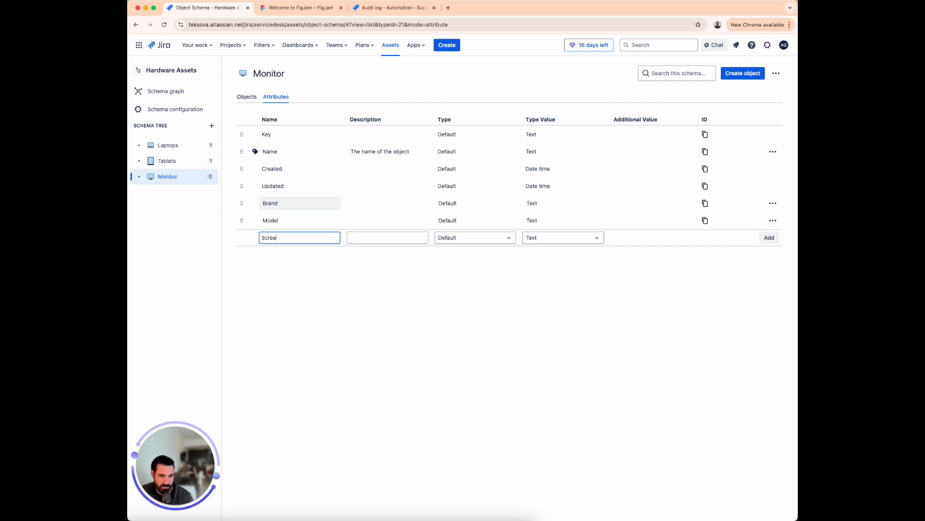
pyautogui.write('n size (inches)')
pyautogui.press('Return')
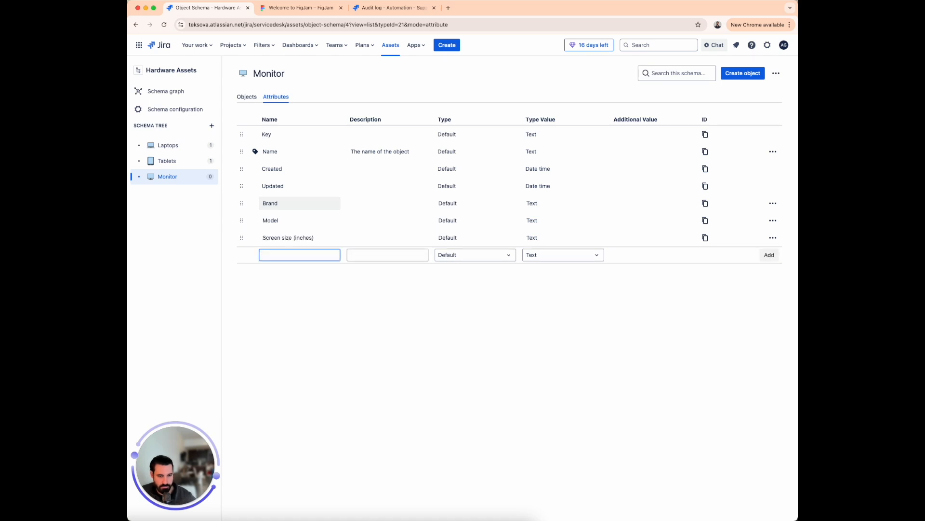
pyautogui.click(244, 98)
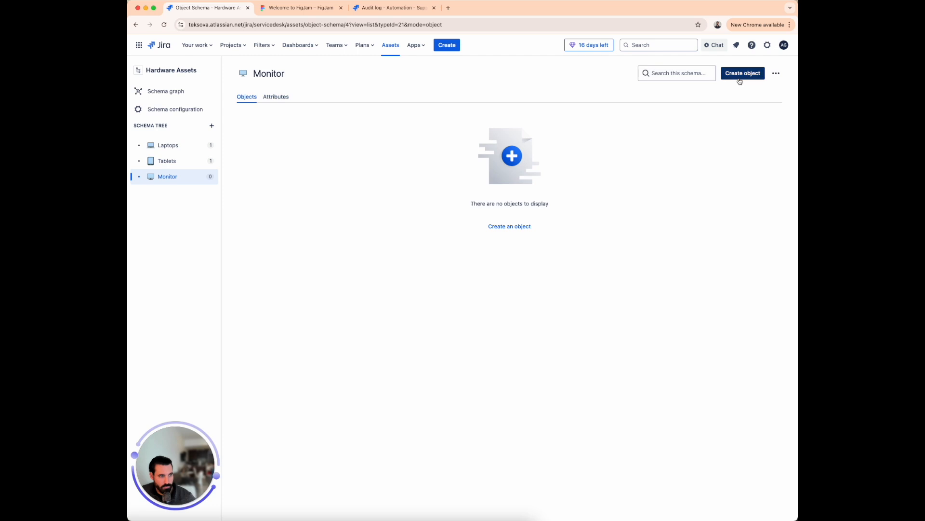
# Step: Create the LG Ultrasharp U27 monitor with brand LG, model Ultrashrap and screen size 27
pyautogui.click(741, 74)
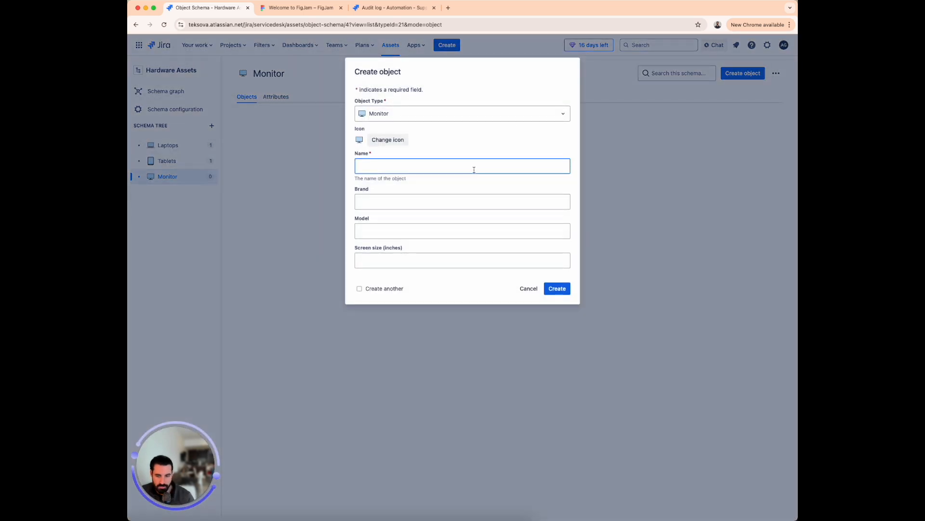
pyautogui.write('LG Ultrasharp')
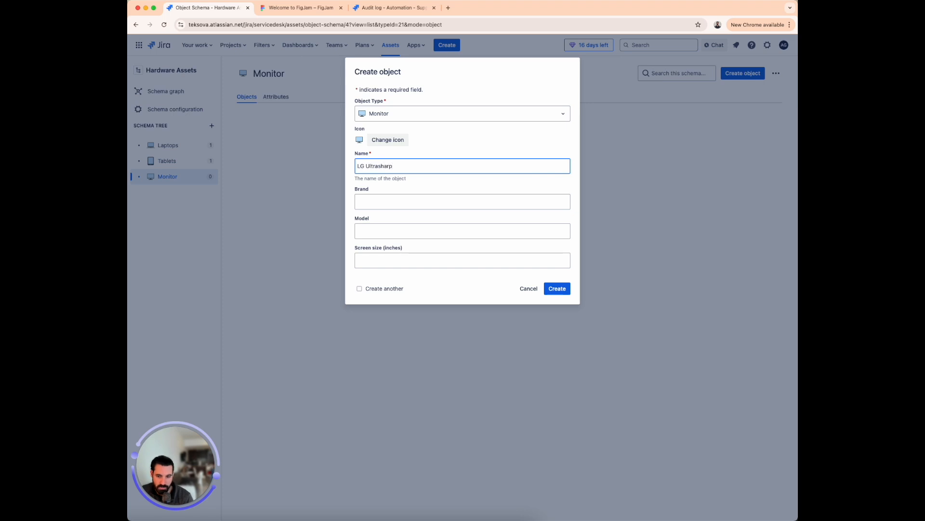
pyautogui.write(' U27')
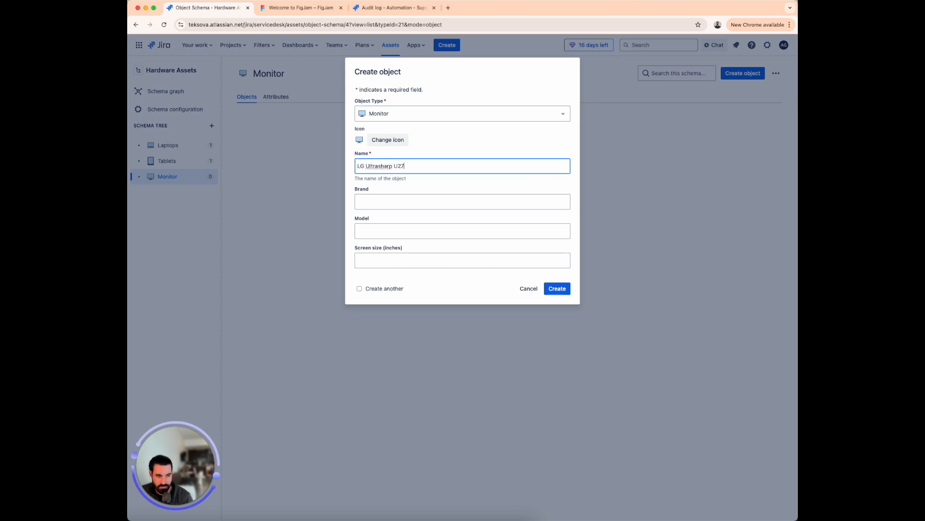
pyautogui.press('Tab')
pyautogui.write('LG')
pyautogui.press('Tab')
pyautogui.write('Ultrashrap')
pyautogui.press('Tab')
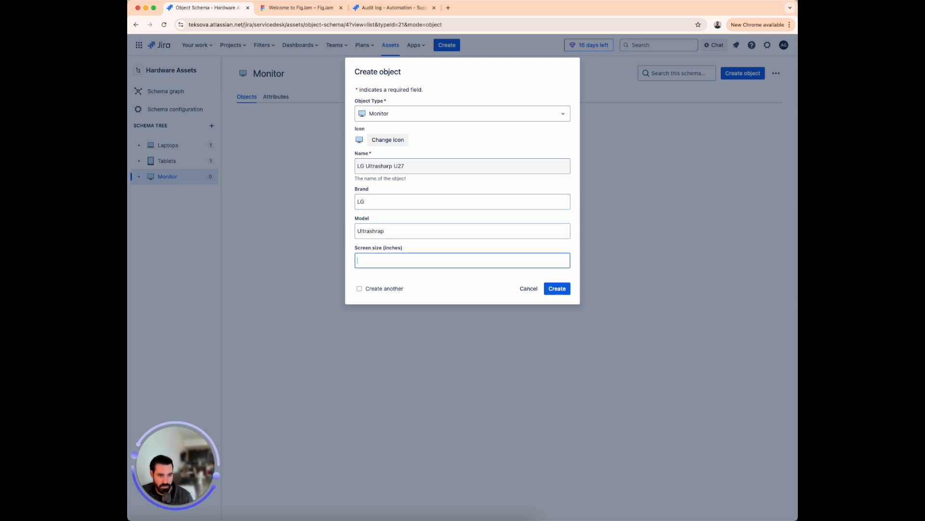
pyautogui.write('27')
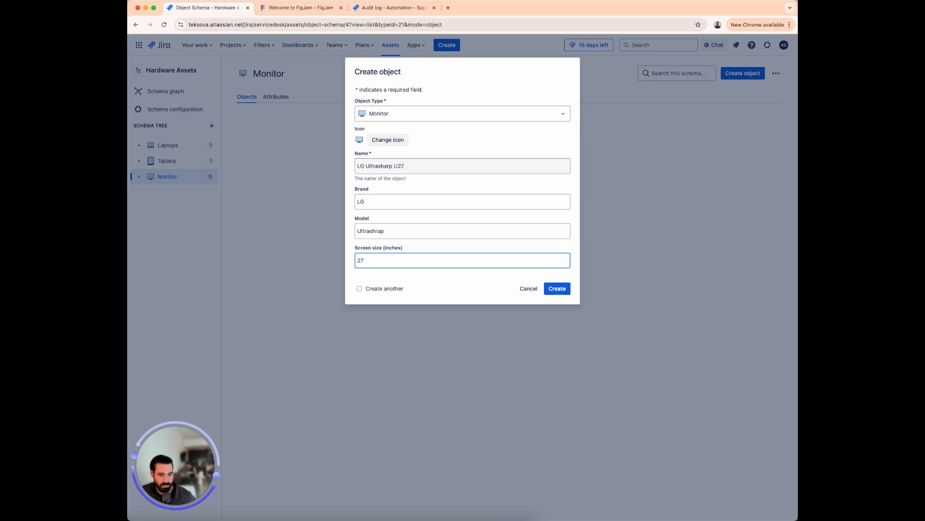
pyautogui.click(567, 291)
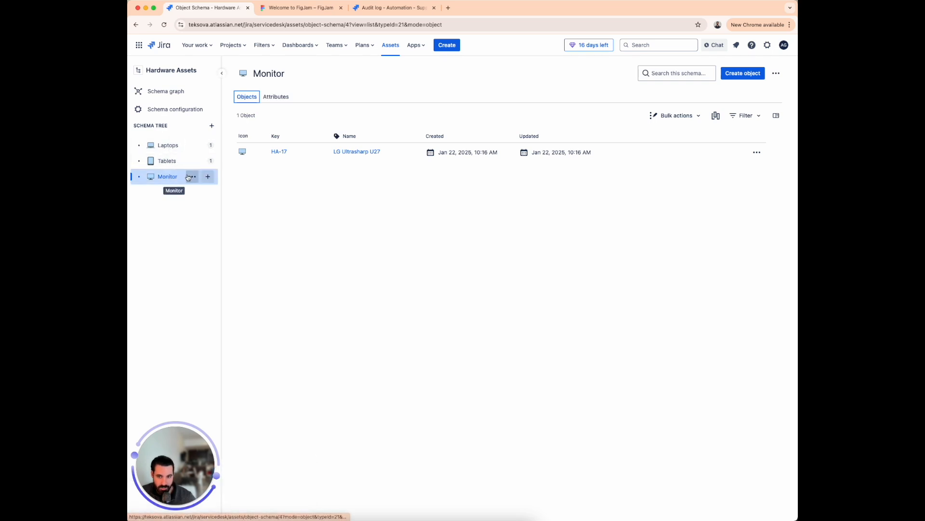
# Step: Check the Monitor type's attributes, then list its objects showing the LG Ultrasharp U27
pyautogui.click(274, 101)
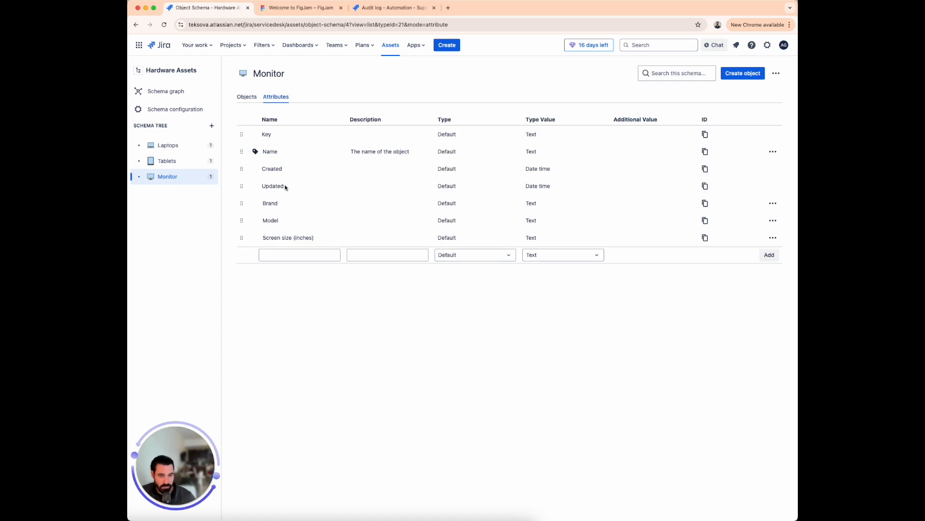
pyautogui.moveTo(291, 74); pyautogui.dragTo(256, 71)
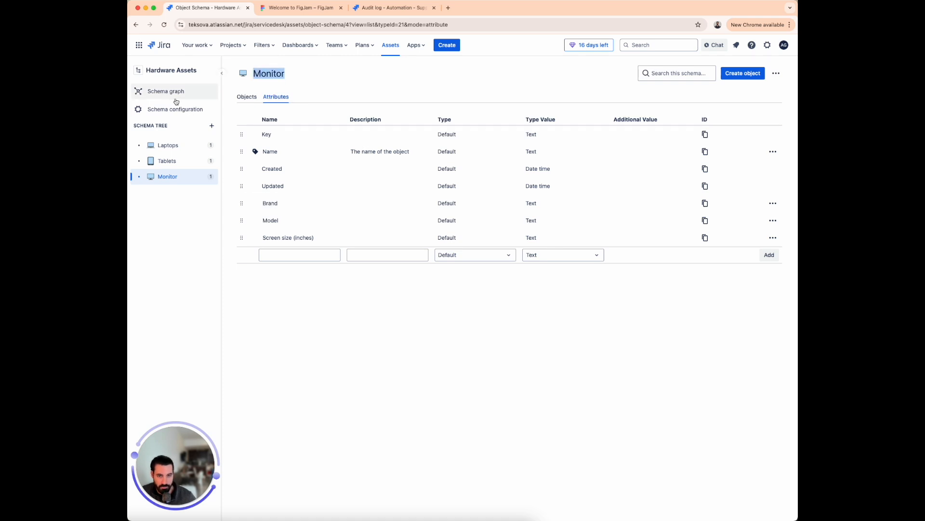
pyautogui.click(244, 98)
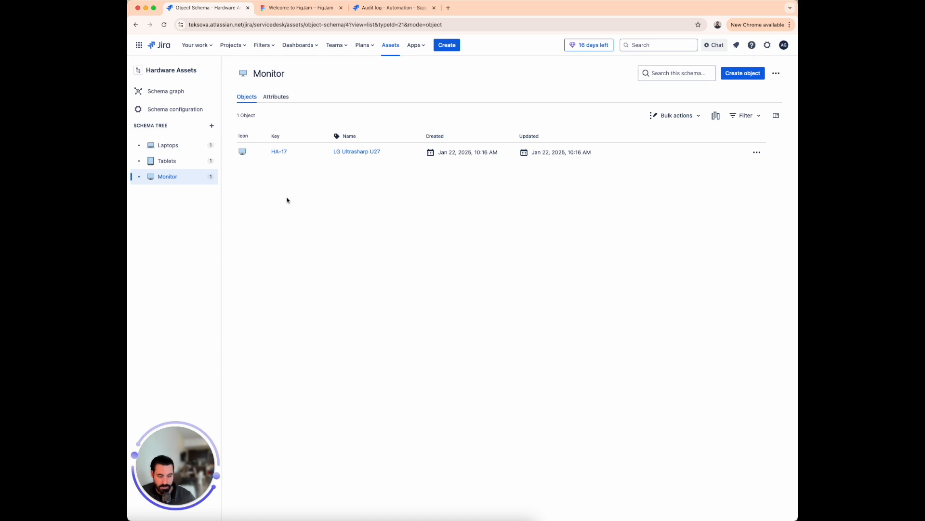
# Step: Begin a new attribute on the Laptops type, then leave it unsaved for the Assets overview
pyautogui.click(168, 147)
pyautogui.click(275, 98)
pyautogui.click(297, 309)
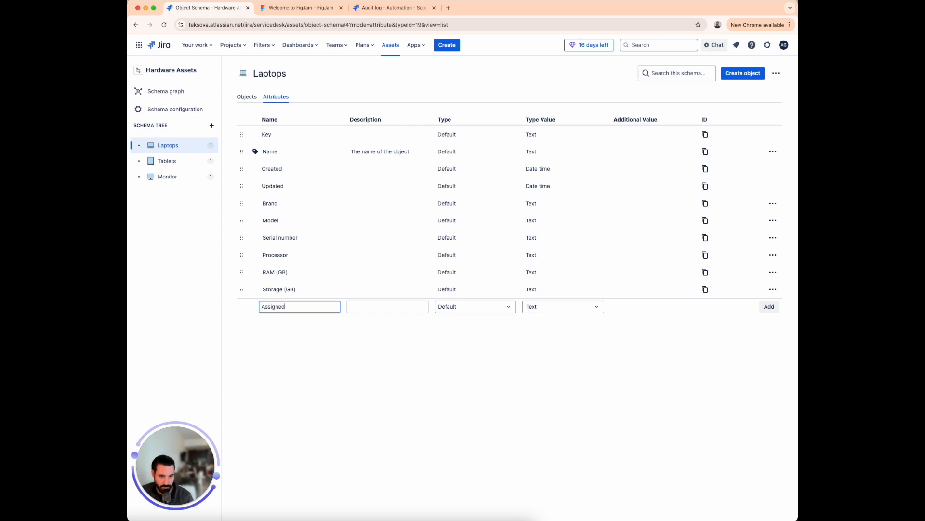
pyautogui.press('Tab')
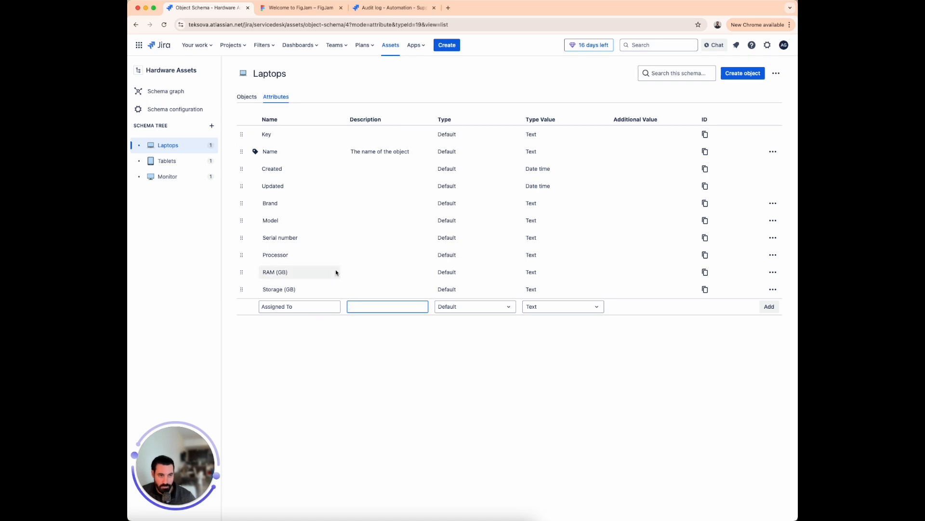
pyautogui.click(391, 46)
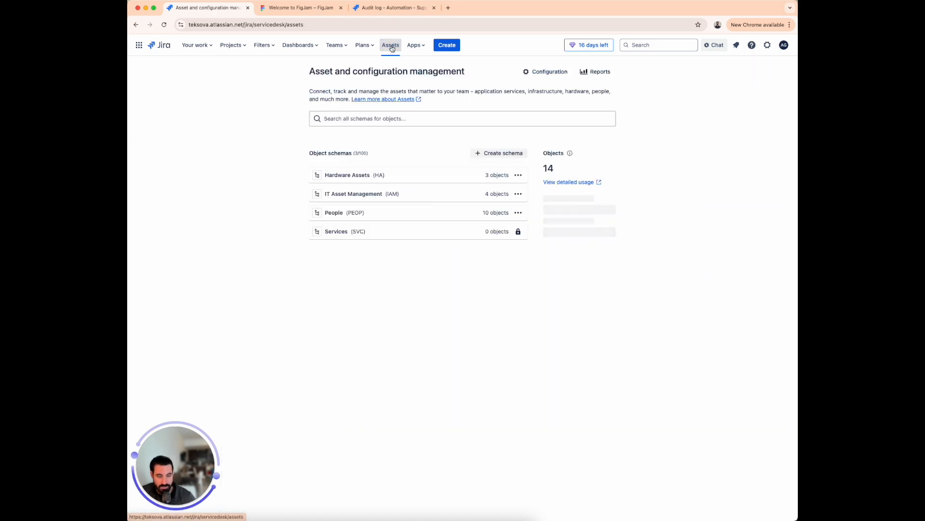
# Step: Create a blank object schema named Employees with key EM
pyautogui.click(492, 153)
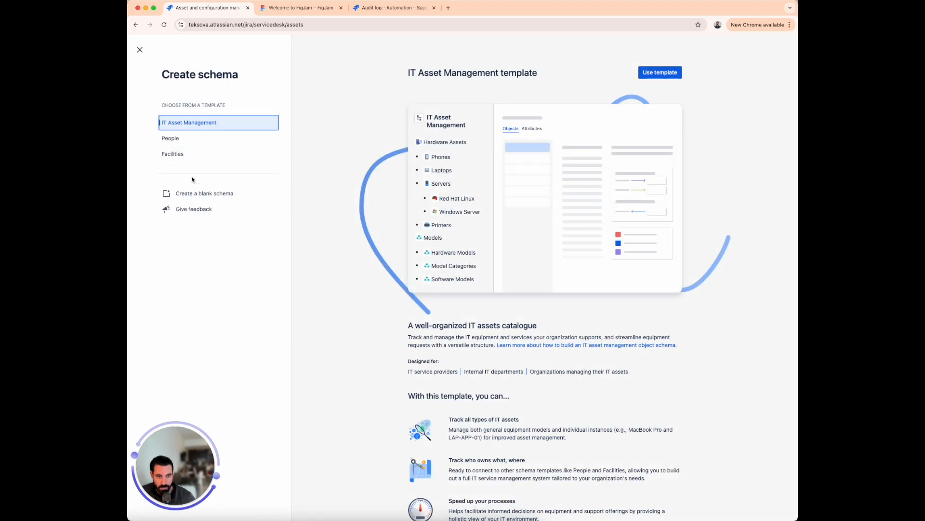
pyautogui.click(203, 194)
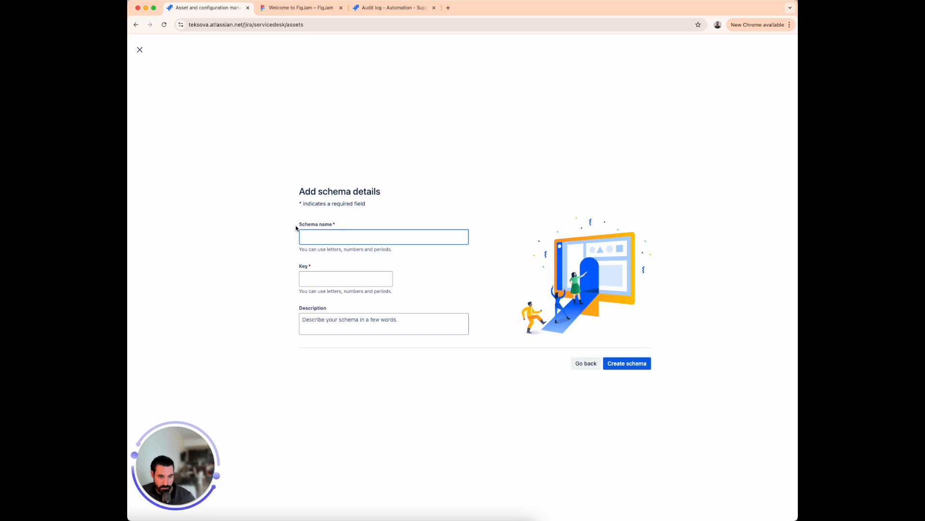
pyautogui.write('Employees')
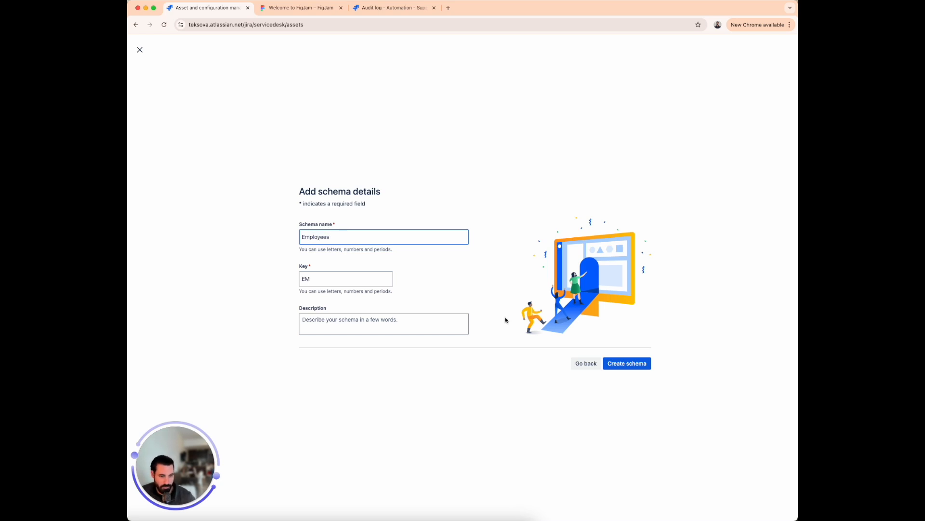
pyautogui.click(630, 368)
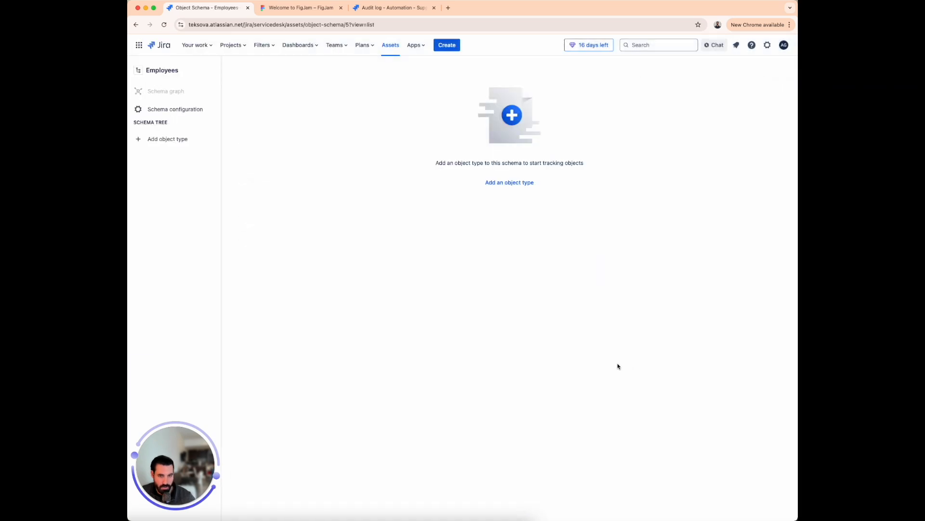
pyautogui.click(183, 140)
# Step: Create the Employees object type with the User icon, found by searching 'user'
pyautogui.write('Employees')
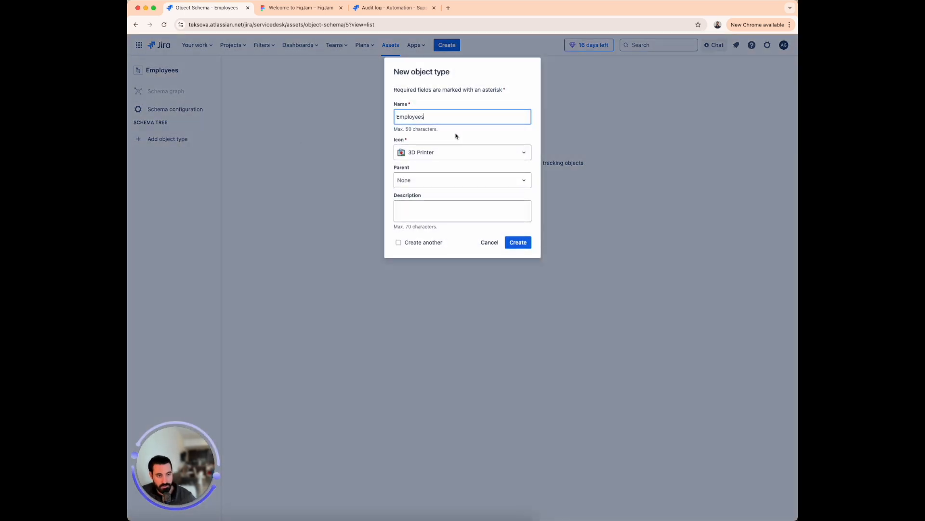
pyautogui.click(477, 153)
pyautogui.write('em')
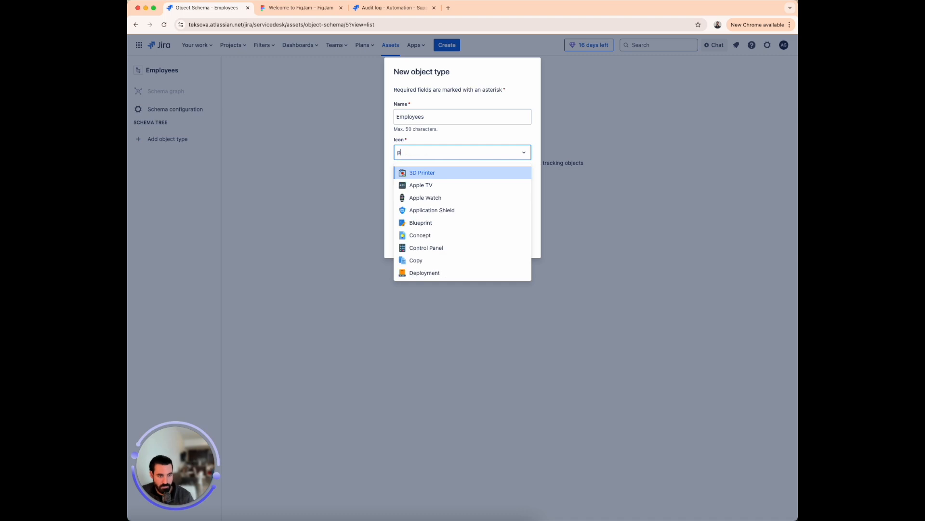
pyautogui.press('BackSpace')
pyautogui.press('BackSpace')
pyautogui.write('peop')
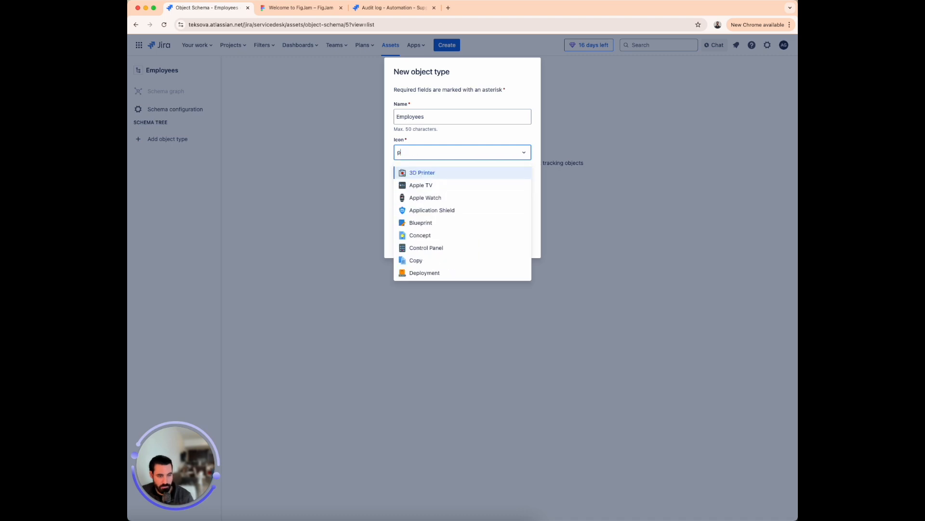
pyautogui.press('BackSpace')
pyautogui.press('BackSpace')
pyautogui.press('BackSpace')
pyautogui.press('BackSpace')
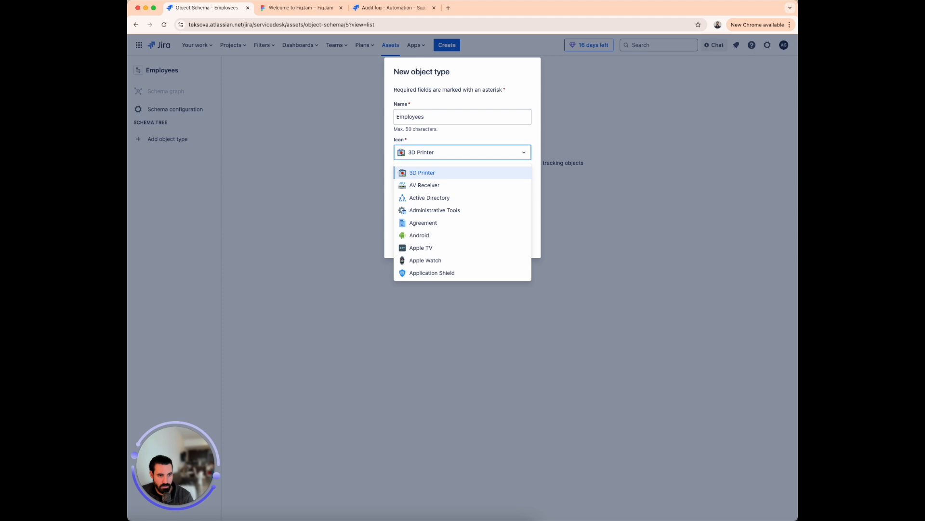
pyautogui.write('user')
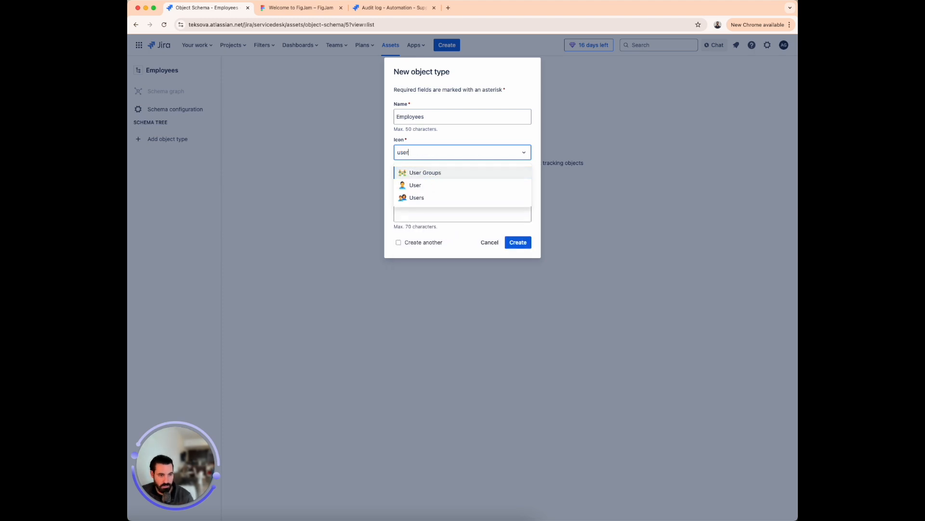
pyautogui.click(446, 186)
pyautogui.click(513, 242)
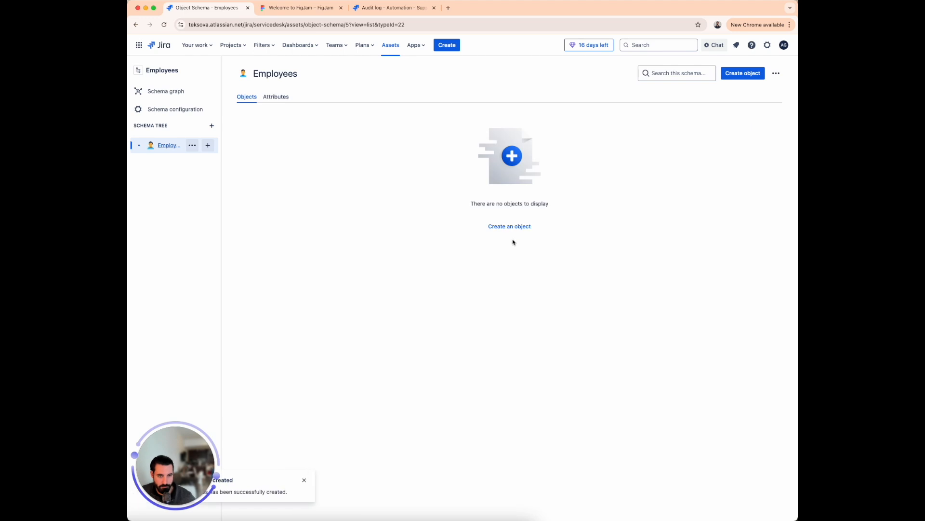
# Step: Add Manager Name, Department and Email text attributes to the Employees type
pyautogui.click(277, 97)
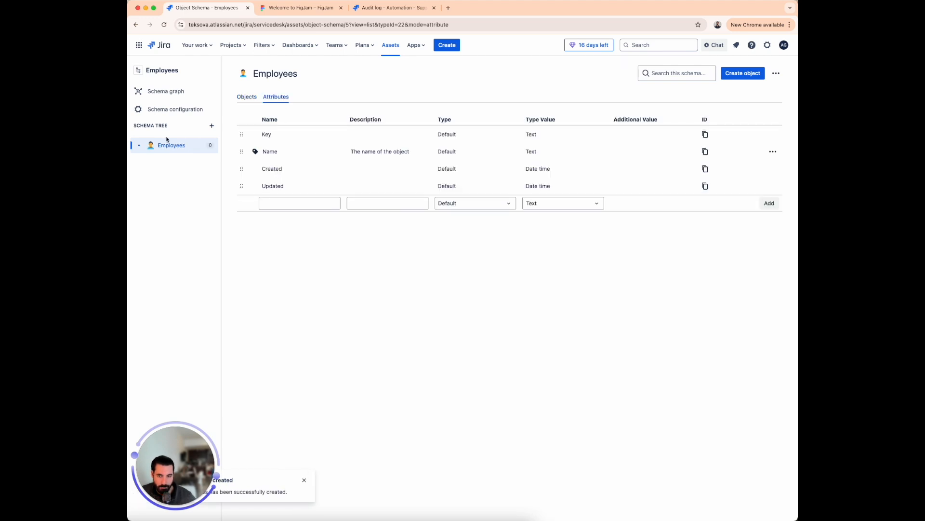
pyautogui.click(289, 204)
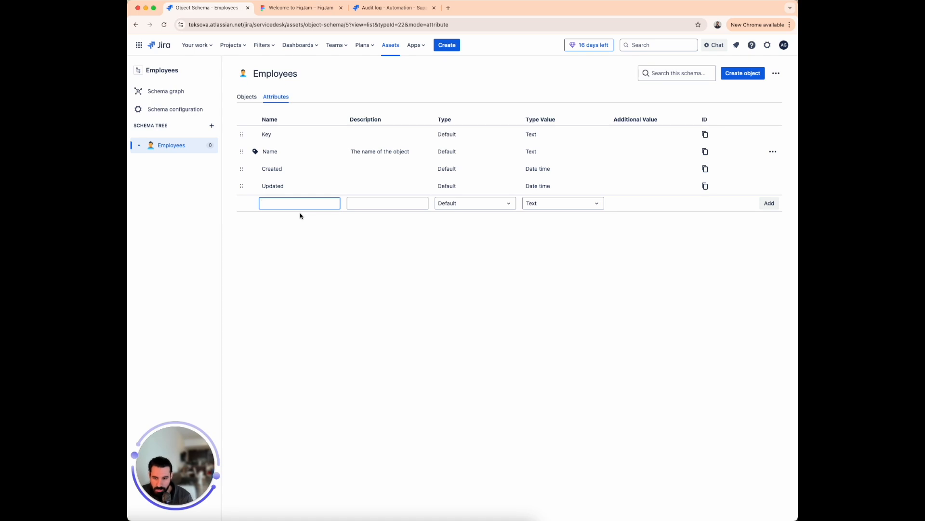
pyautogui.write('Manager Name')
pyautogui.press('Return')
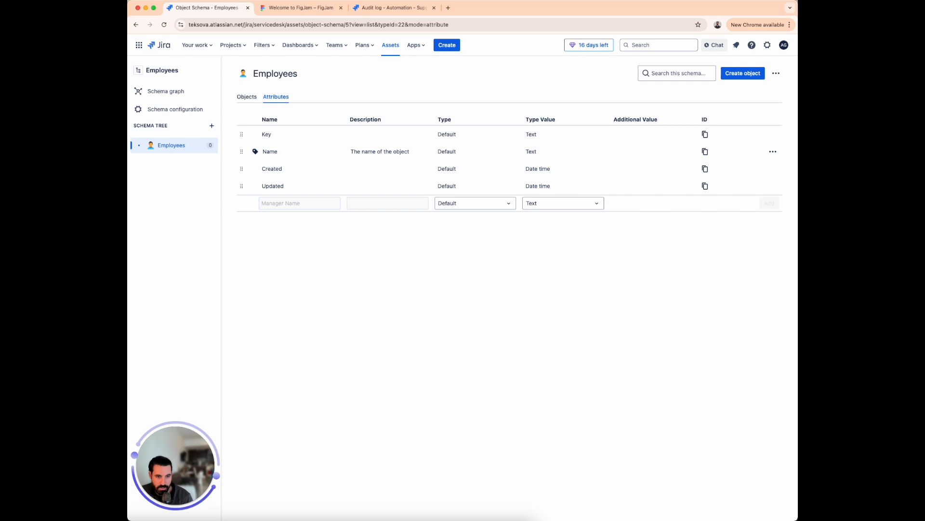
pyautogui.write('Departme')
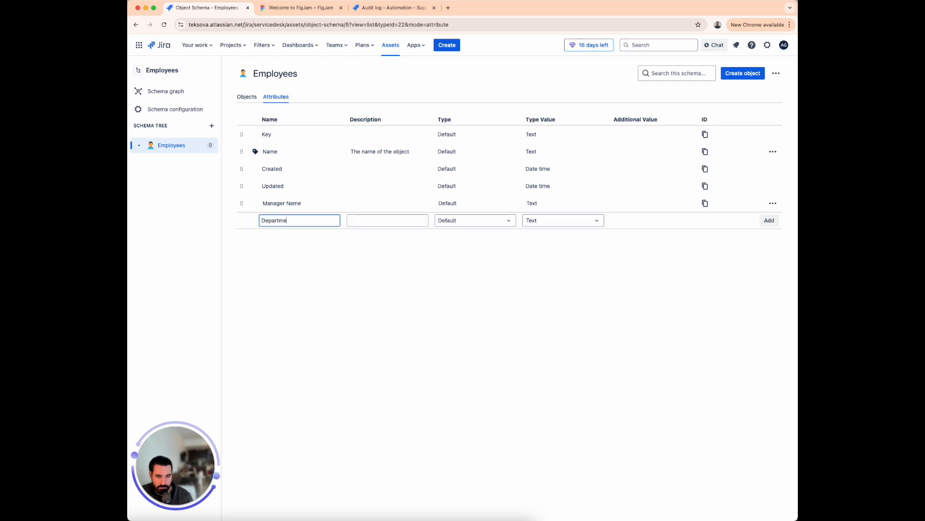
pyautogui.write('nt')
pyautogui.press('Return')
pyautogui.write('Emai')
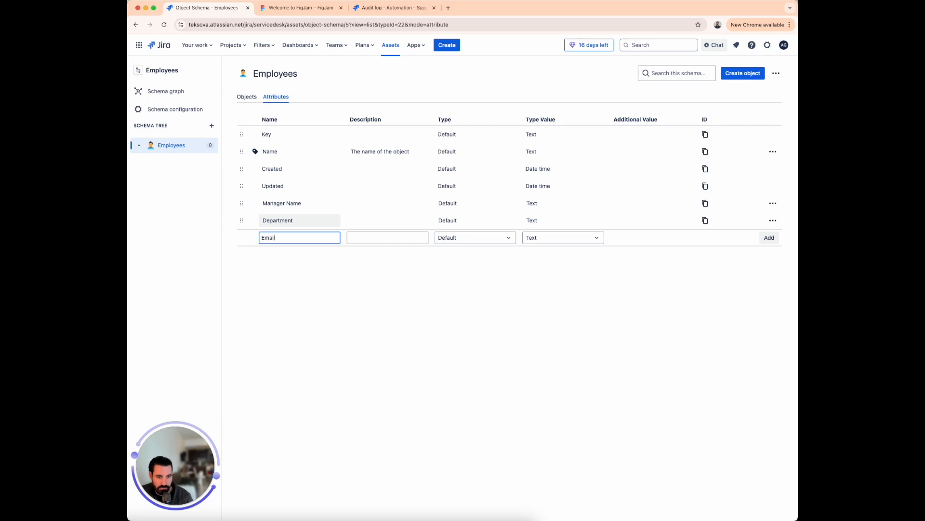
pyautogui.write('l')
pyautogui.press('Return')
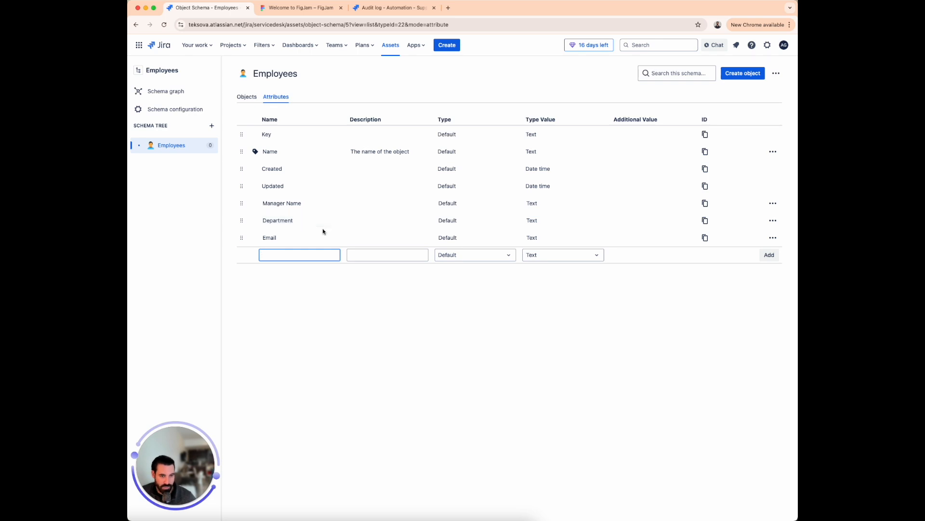
# Step: Create three employee objects, entering each employee's full name as the object name
pyautogui.click(251, 102)
pyautogui.click(742, 73)
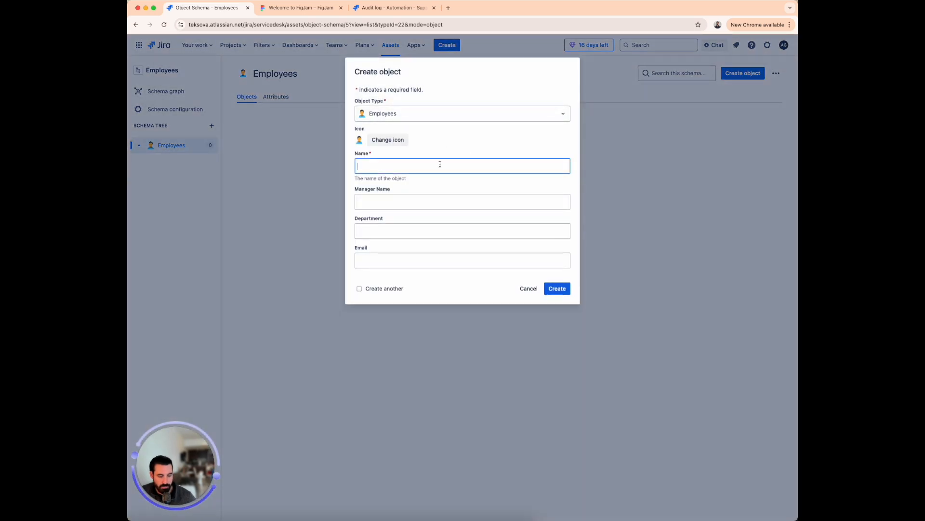
pyautogui.write('John Doe')
pyautogui.click(558, 289)
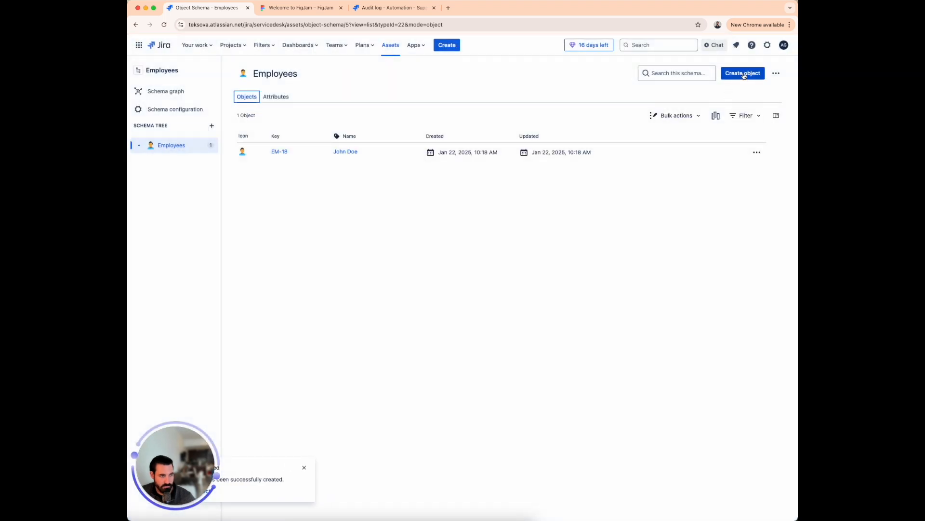
pyautogui.click(739, 75)
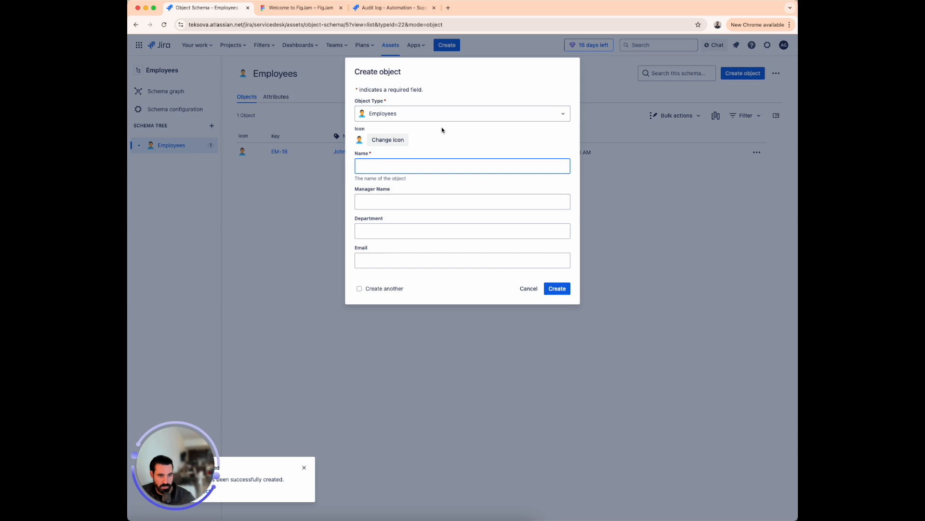
pyautogui.write('Bryan')
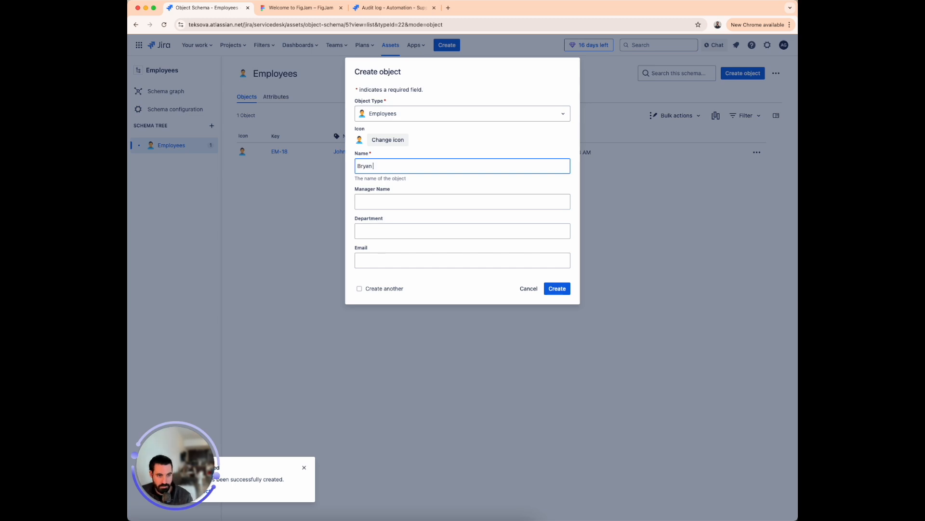
pyautogui.write(' Johnson')
pyautogui.press('Return')
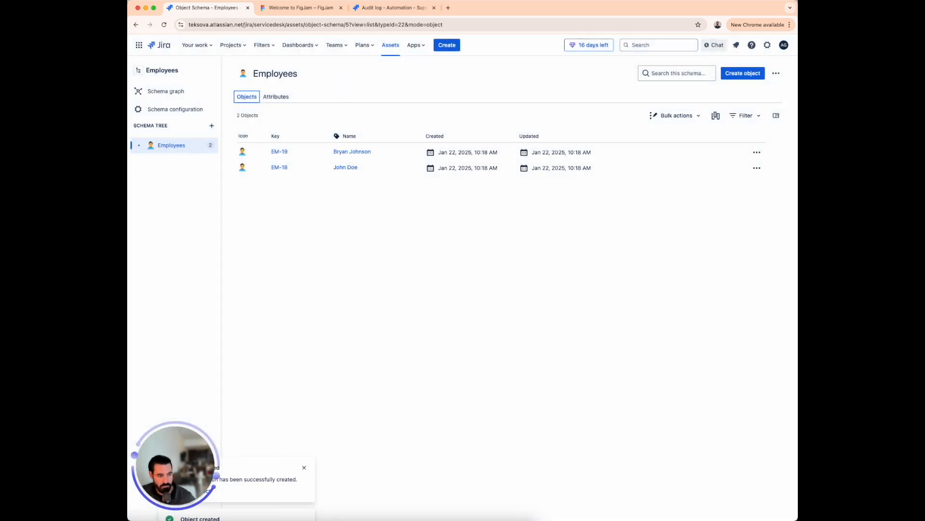
pyautogui.click(746, 73)
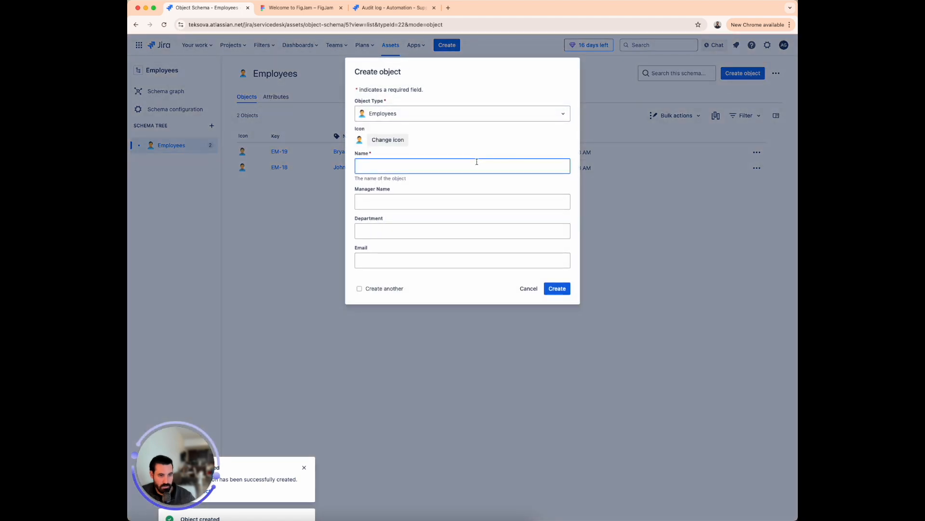
pyautogui.write('Chris Diaz')
pyautogui.press('Return')
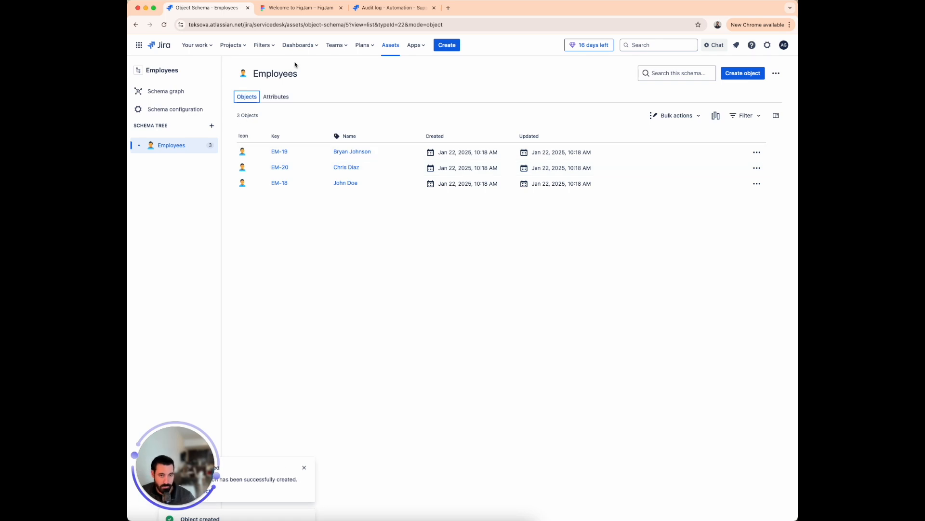
# Step: Enable 'Allow others to select objects from this schema' for Employees, then return to the Assets overview
pyautogui.click(186, 111)
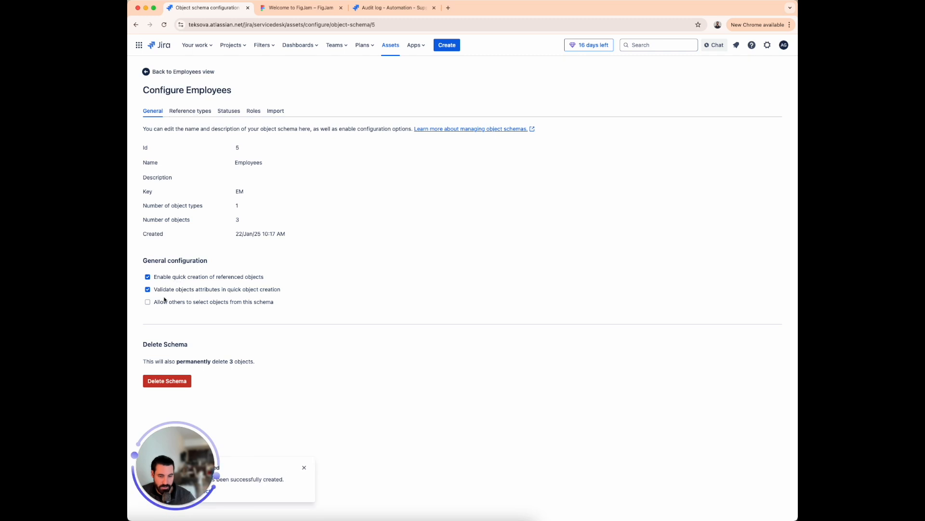
pyautogui.moveTo(158, 304); pyautogui.dragTo(245, 307)
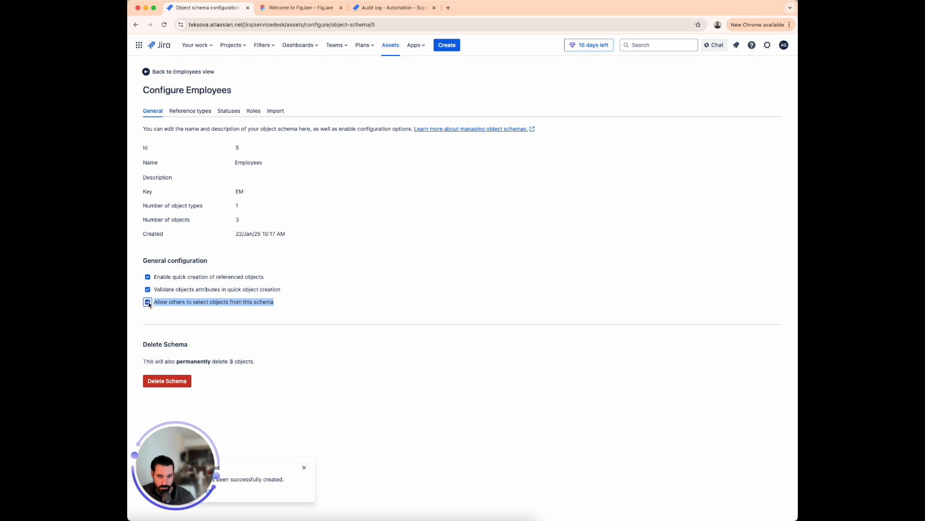
pyautogui.click(146, 73)
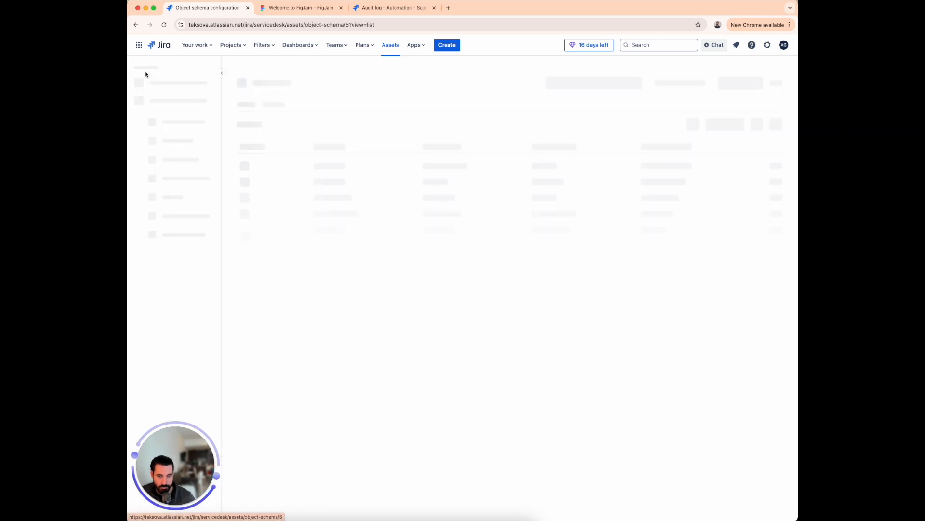
pyautogui.click(395, 48)
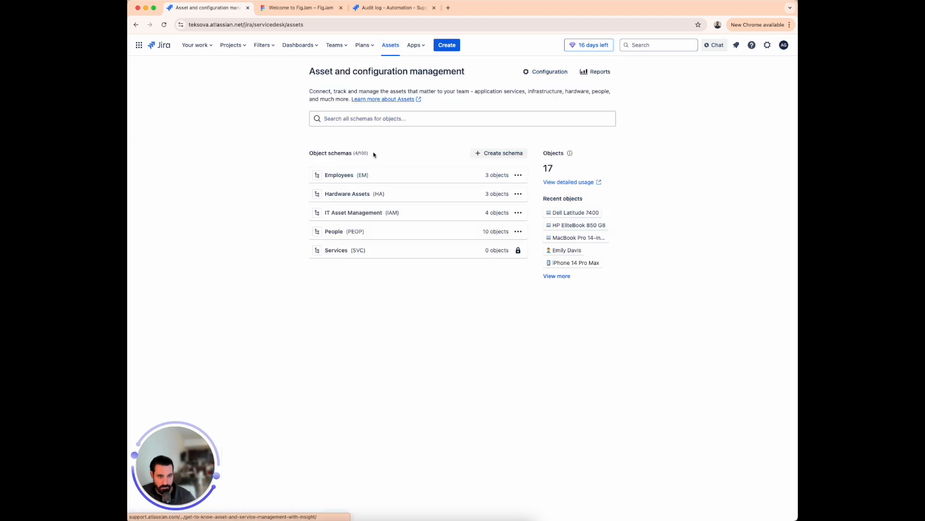
# Step: Open Hardware Assets, review its schema configuration, and bring up the Laptops attribute list
pyautogui.click(363, 198)
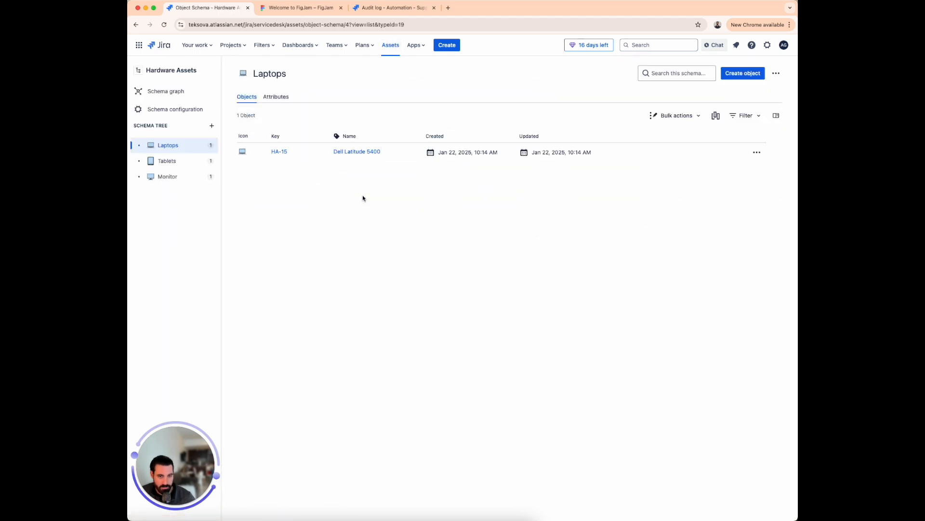
pyautogui.click(190, 110)
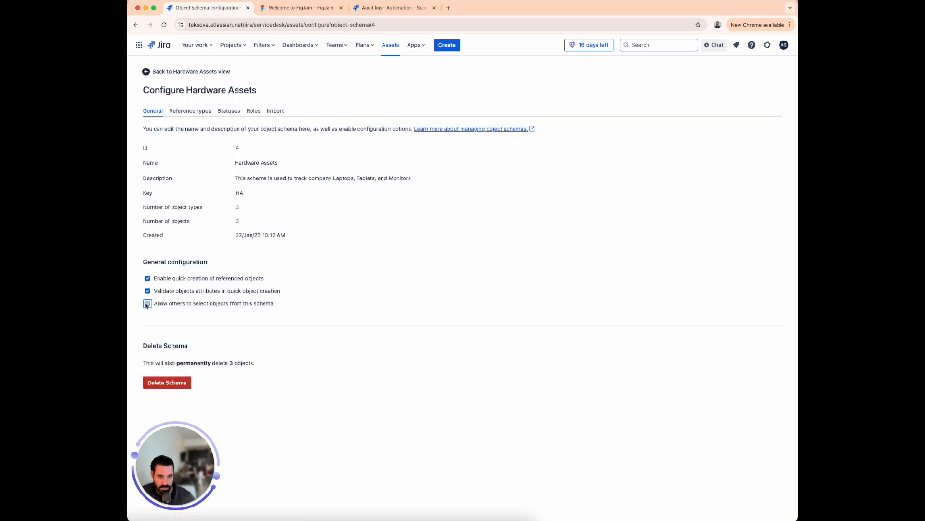
pyautogui.click(147, 72)
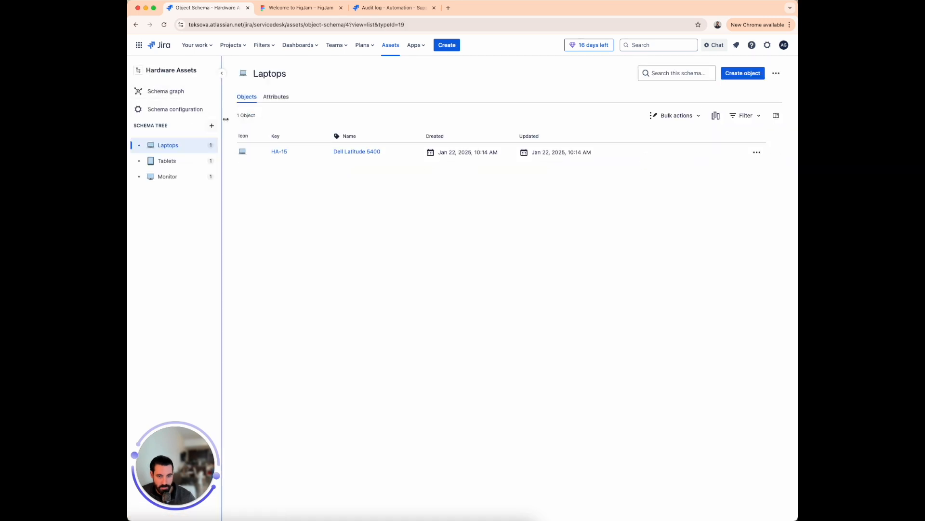
pyautogui.click(278, 97)
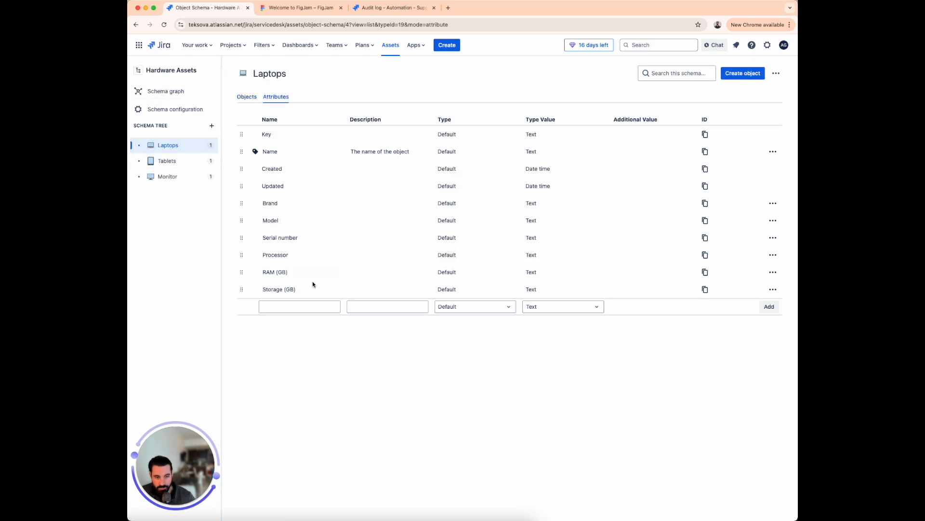
pyautogui.click(169, 177)
pyautogui.click(167, 161)
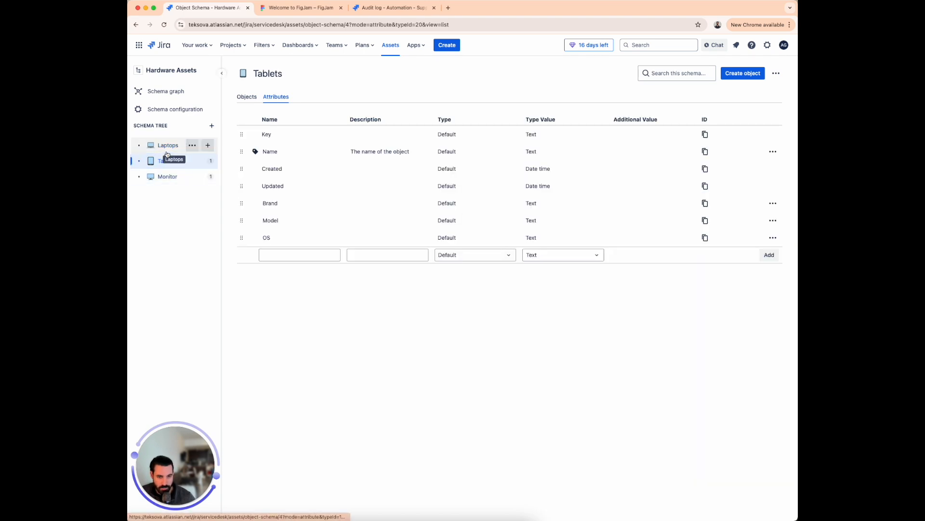
pyautogui.click(166, 149)
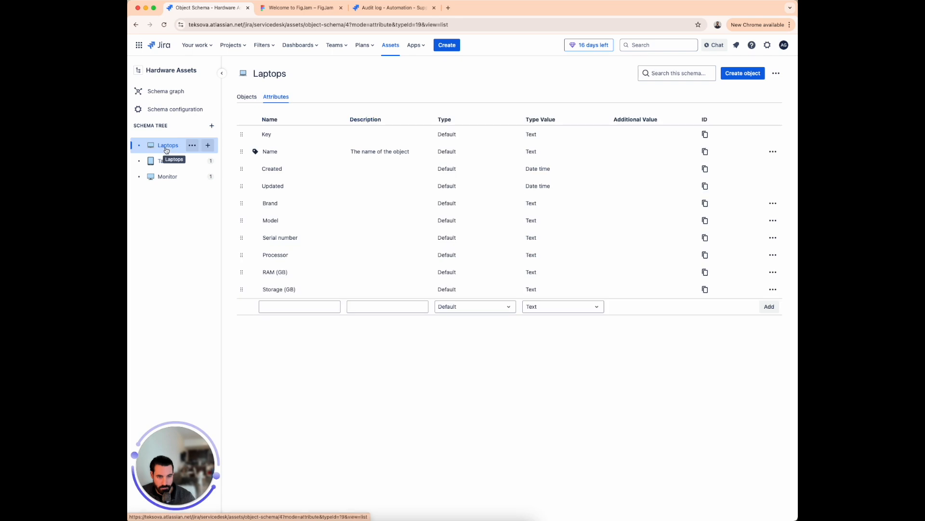
# Step: Add an Assigned To attribute on Laptops of type Object, pointing to Employees as a Reference
pyautogui.click(290, 308)
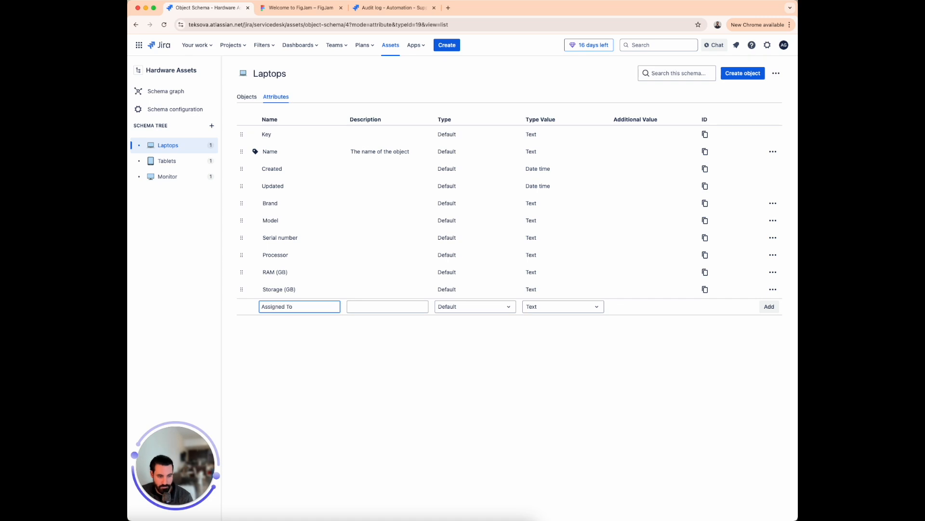
pyautogui.click(484, 311)
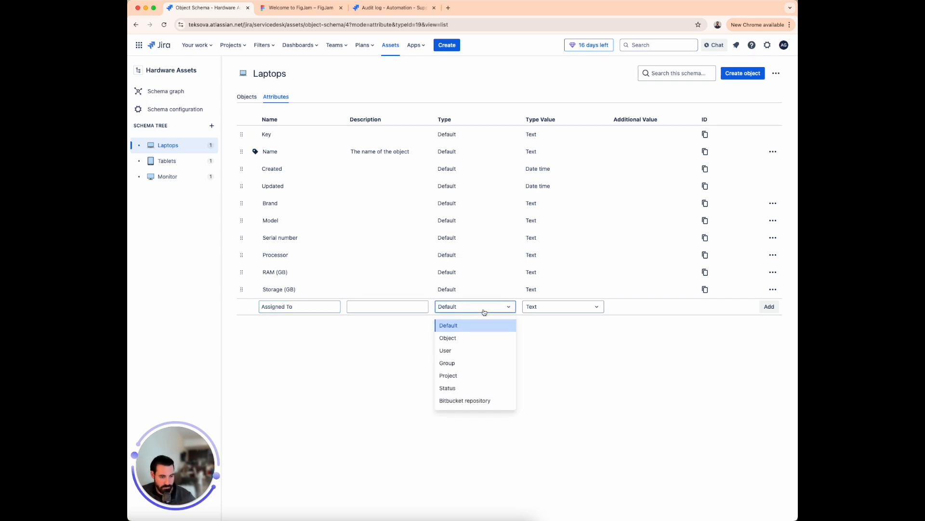
pyautogui.click(473, 337)
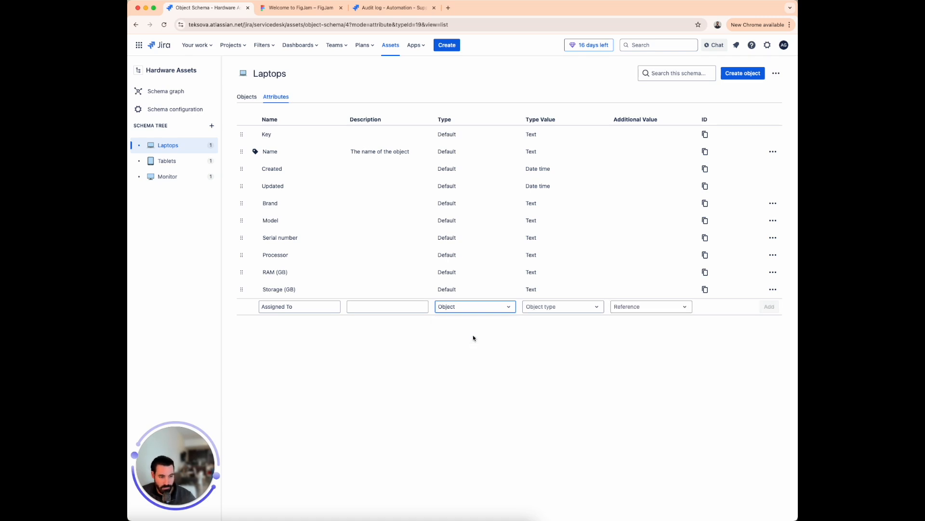
pyautogui.click(580, 309)
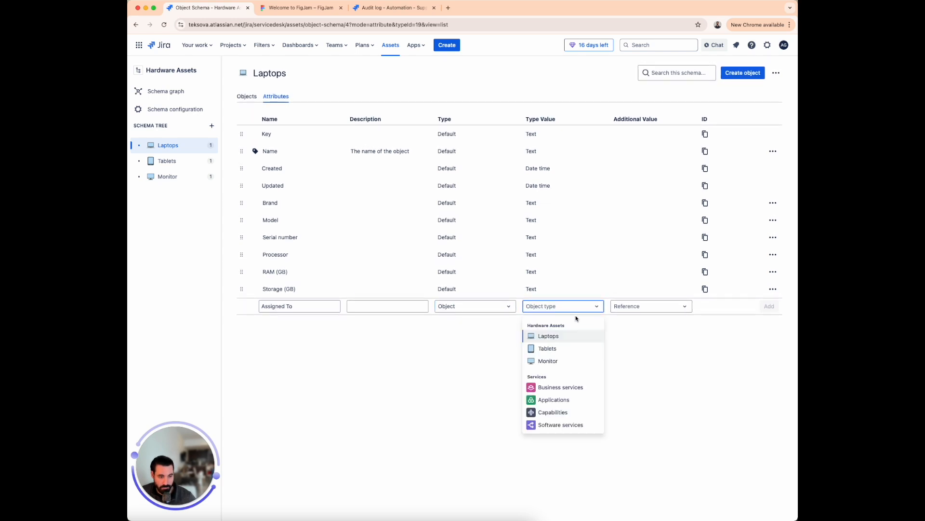
pyautogui.scroll(-5, 584, 368)
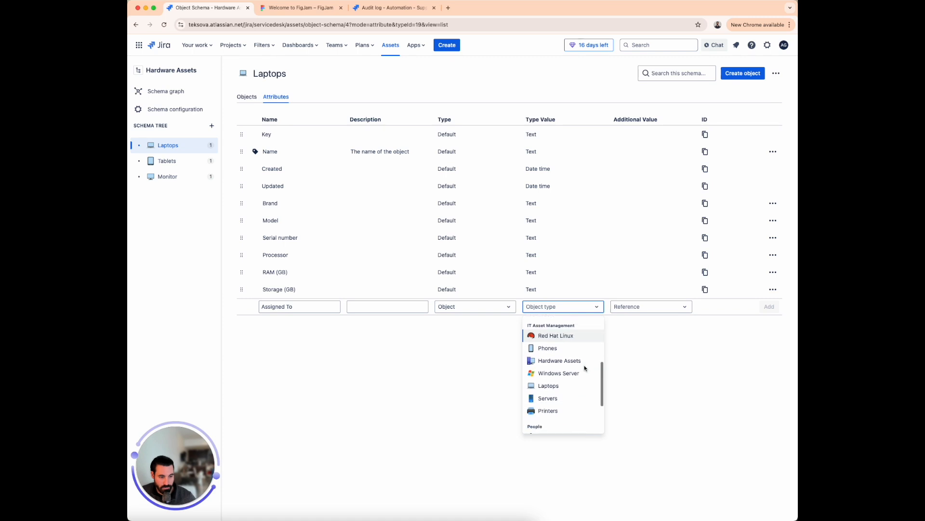
pyautogui.scroll(-2, 584, 368)
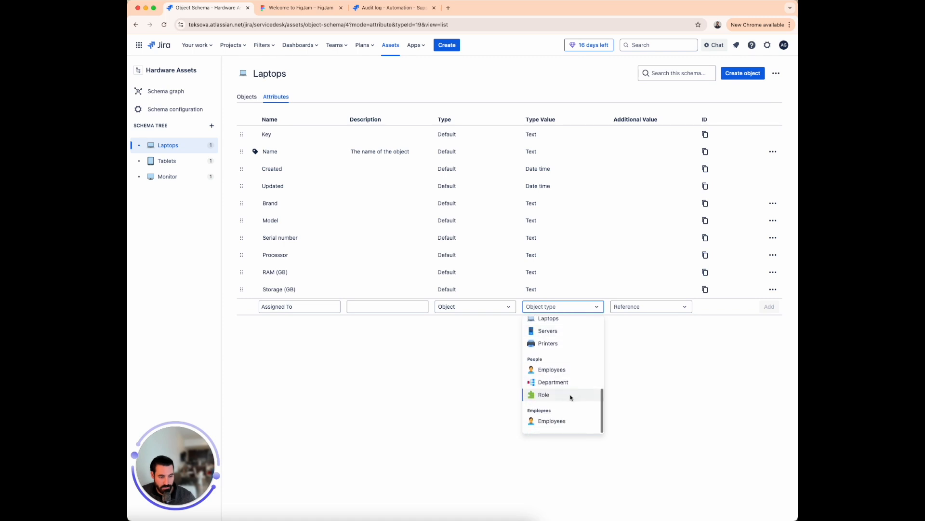
pyautogui.click(558, 421)
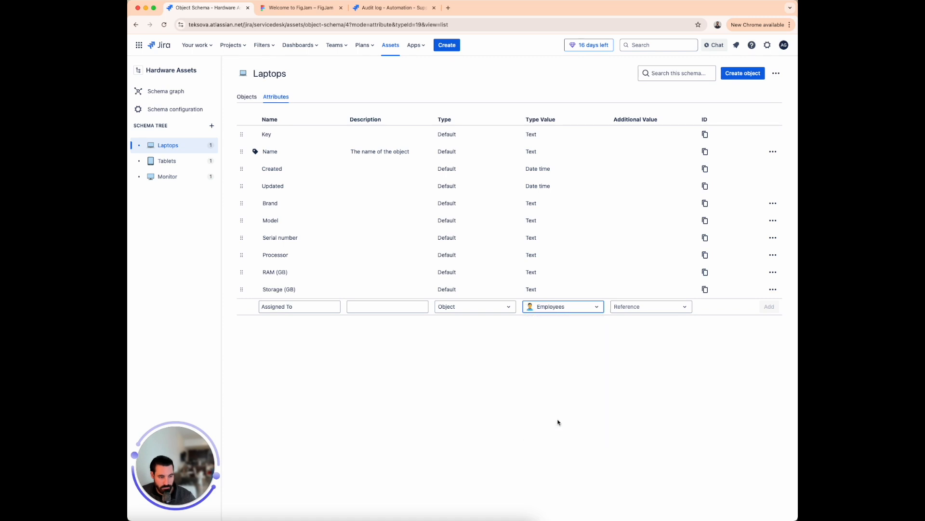
pyautogui.click(646, 310)
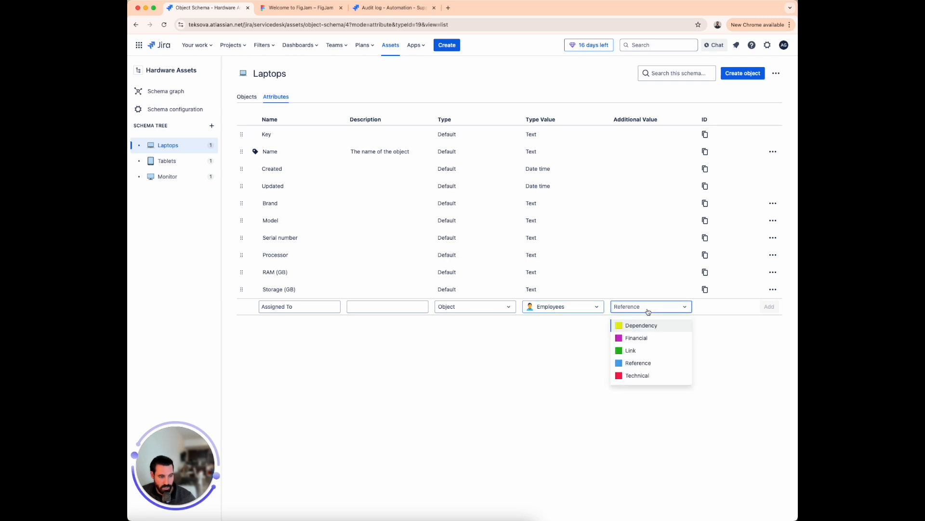
pyautogui.click(654, 363)
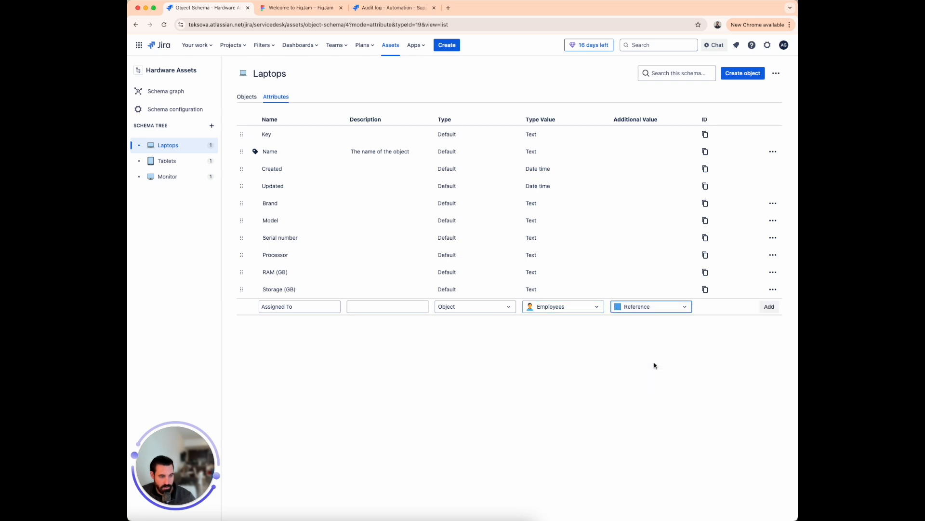
pyautogui.click(774, 308)
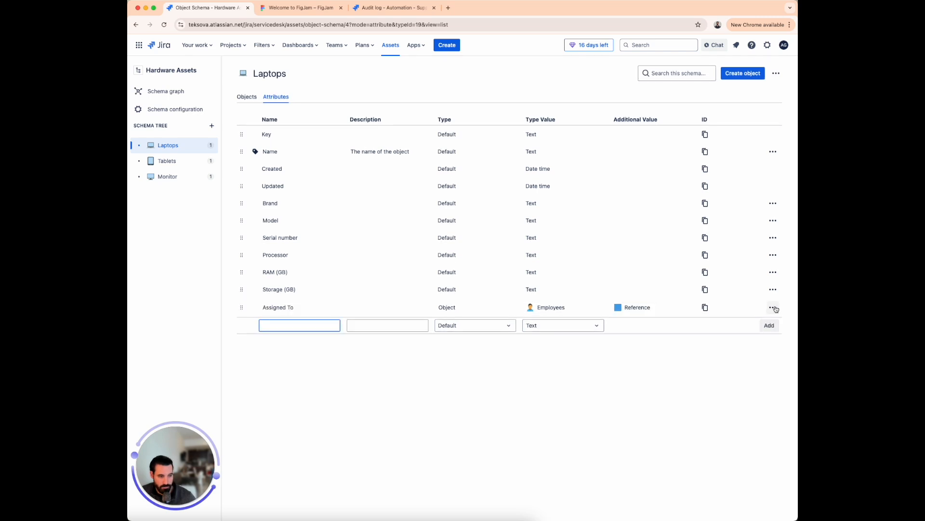
# Step: Set the Assigned To attribute of laptop HA-15 (Dell Latitude 5400) to the employee
pyautogui.click(249, 97)
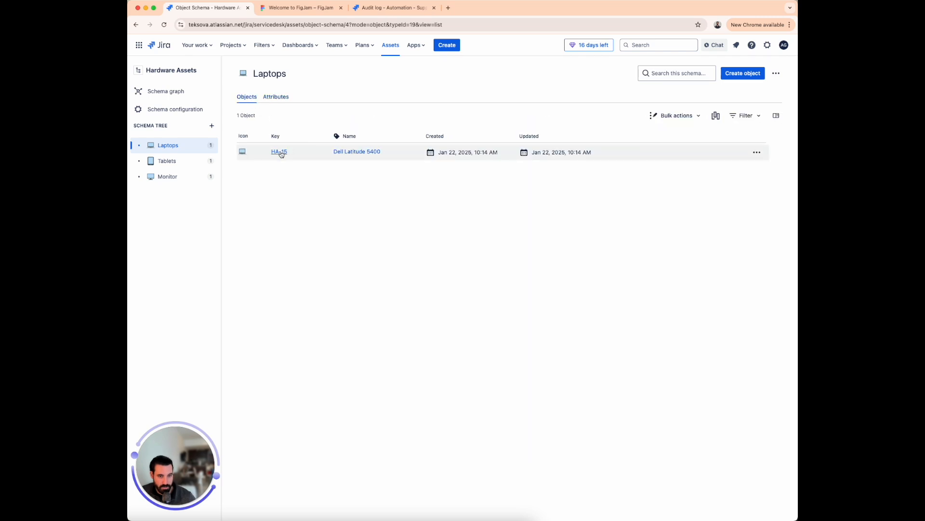
pyautogui.click(280, 152)
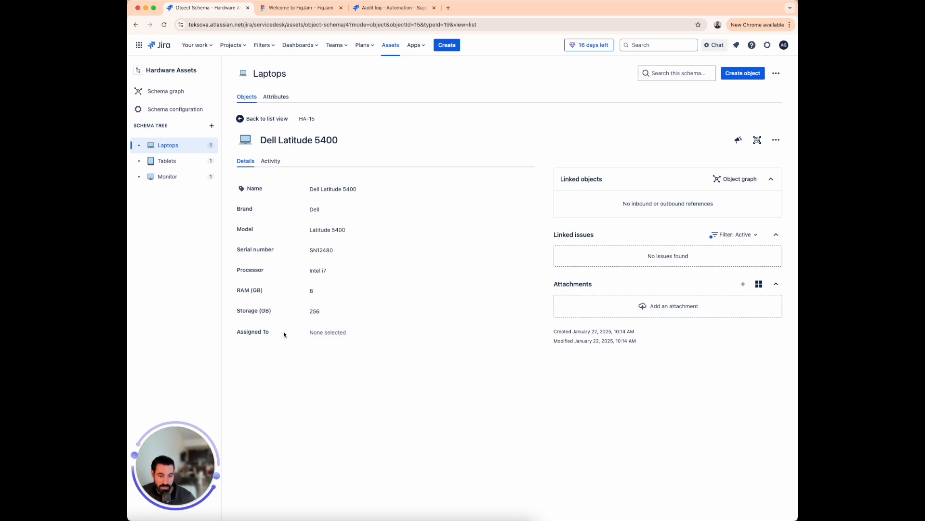
pyautogui.click(337, 334)
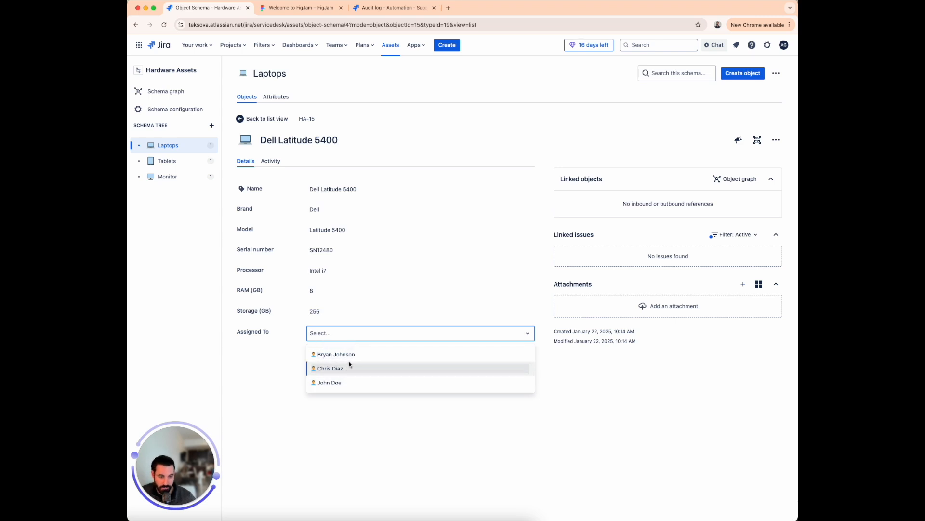
pyautogui.click(345, 382)
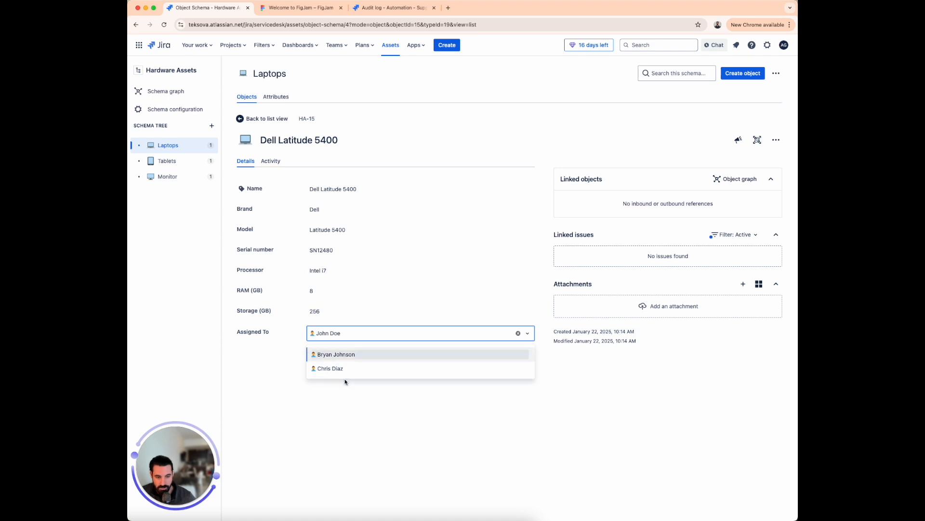
pyautogui.click(477, 430)
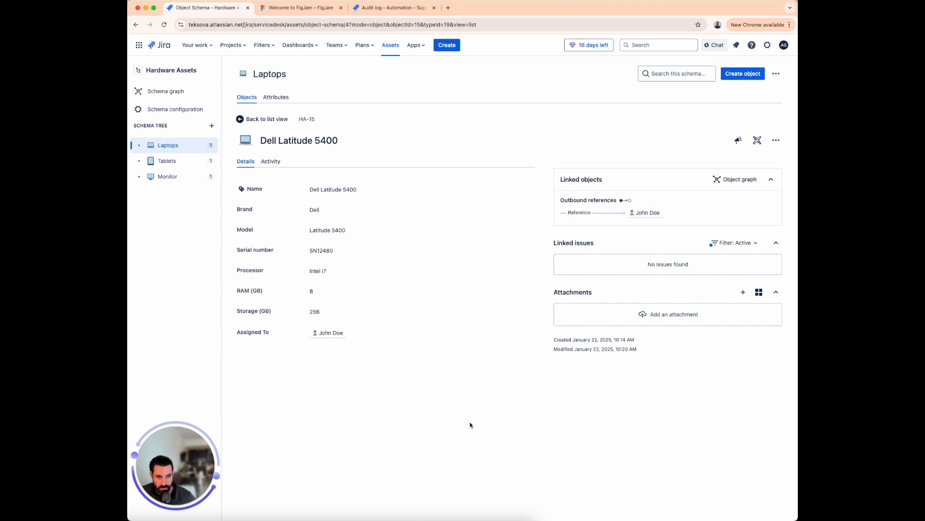